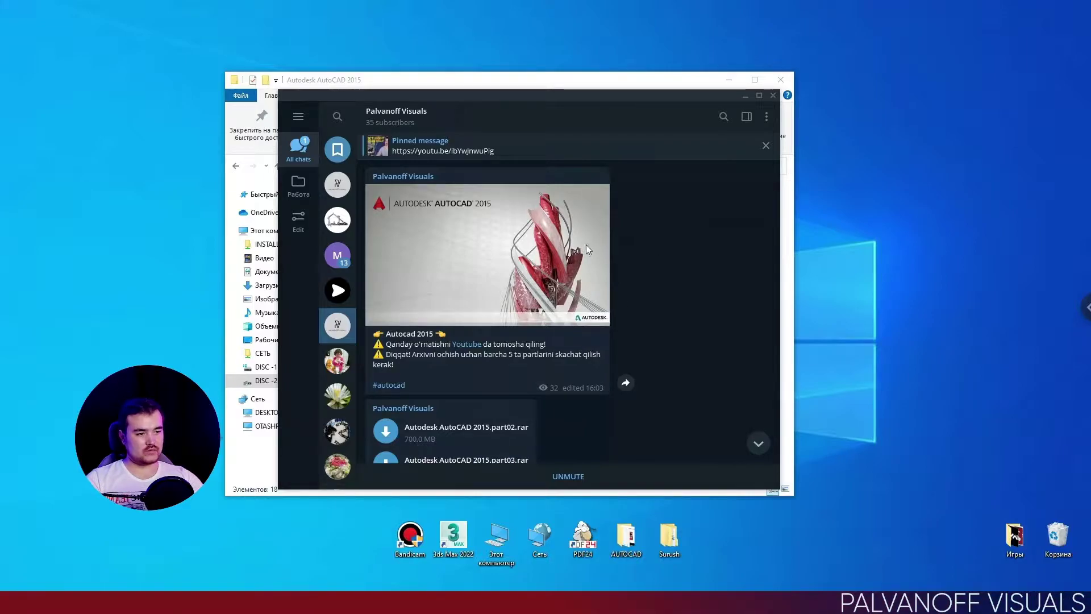
Minimize Telegram and launch Setup.exe from the Autodesk AutoCAD 2015 installation folder.
left_click(743, 95)
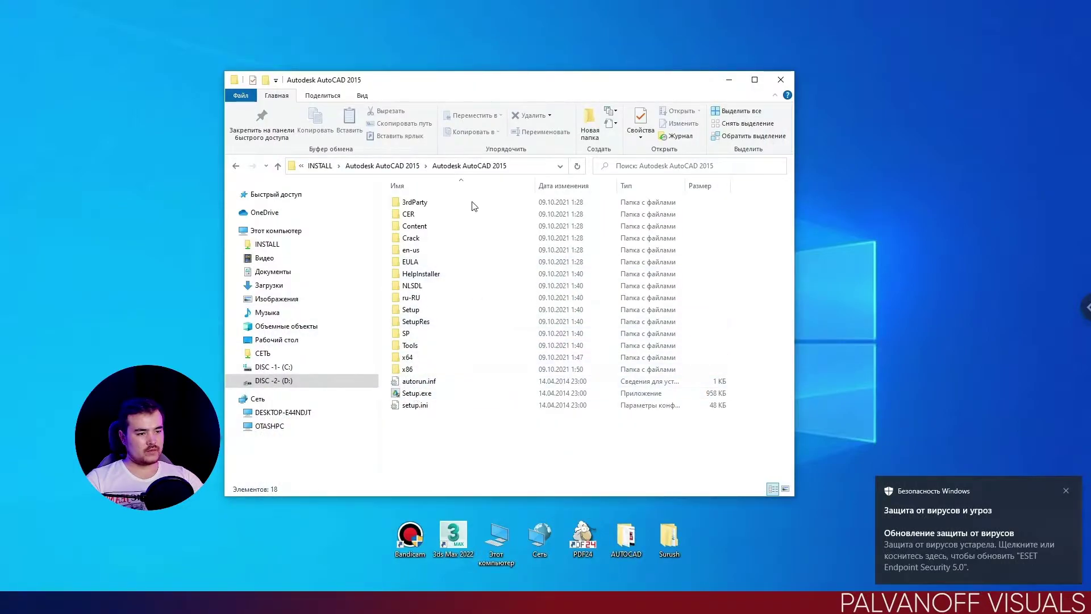
double_click(417, 393)
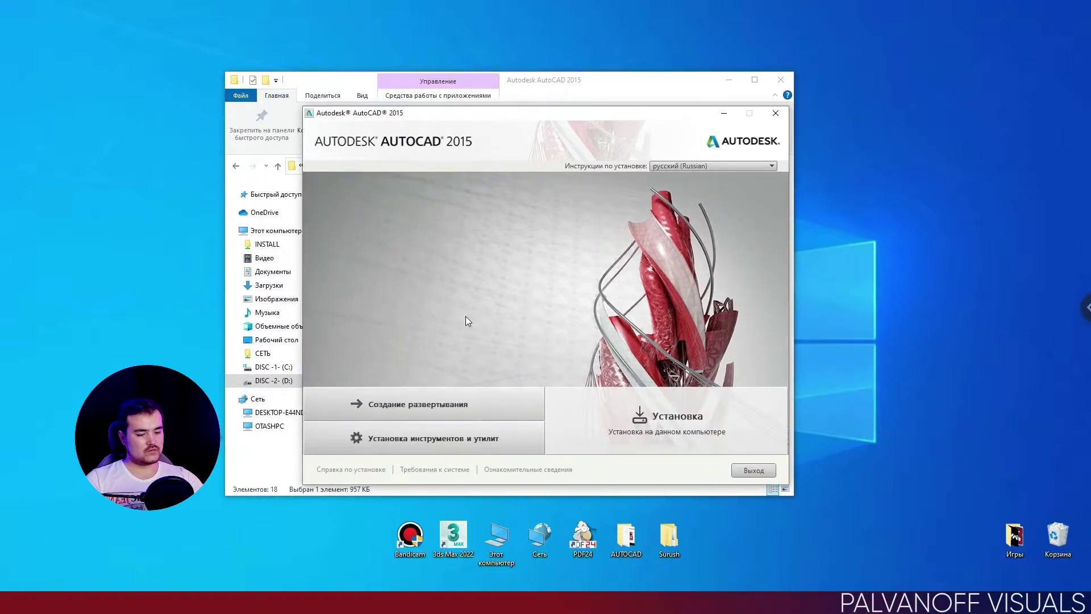
Start the install on this computer and accept the licence agreement.
left_click(636, 422)
left_click(669, 438)
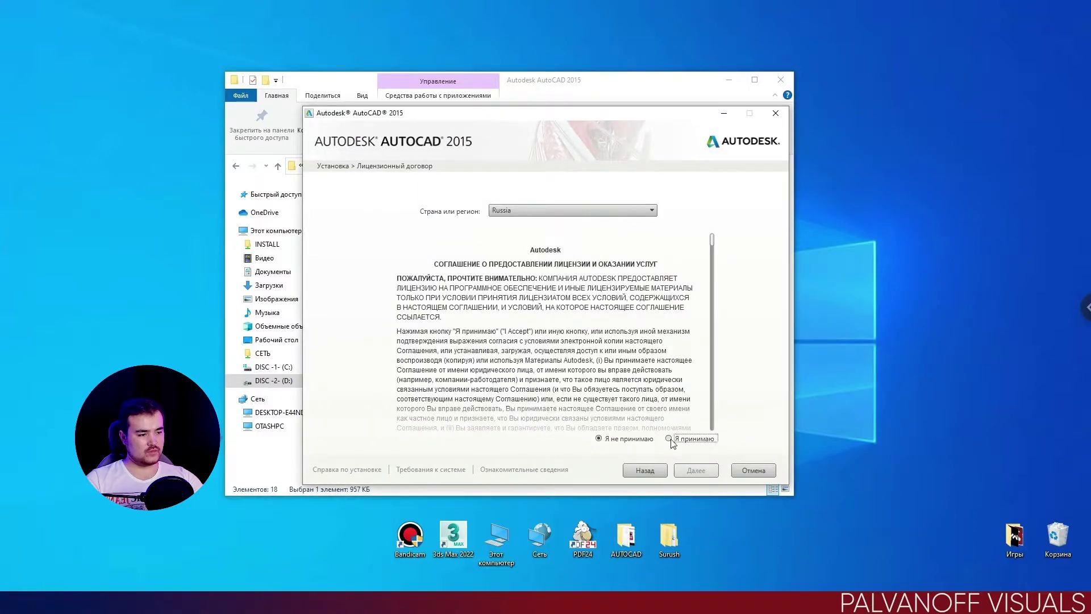
left_click(695, 470)
Set the product language to English, enter the serial number, and bring back the setup folder.
left_click(364, 369)
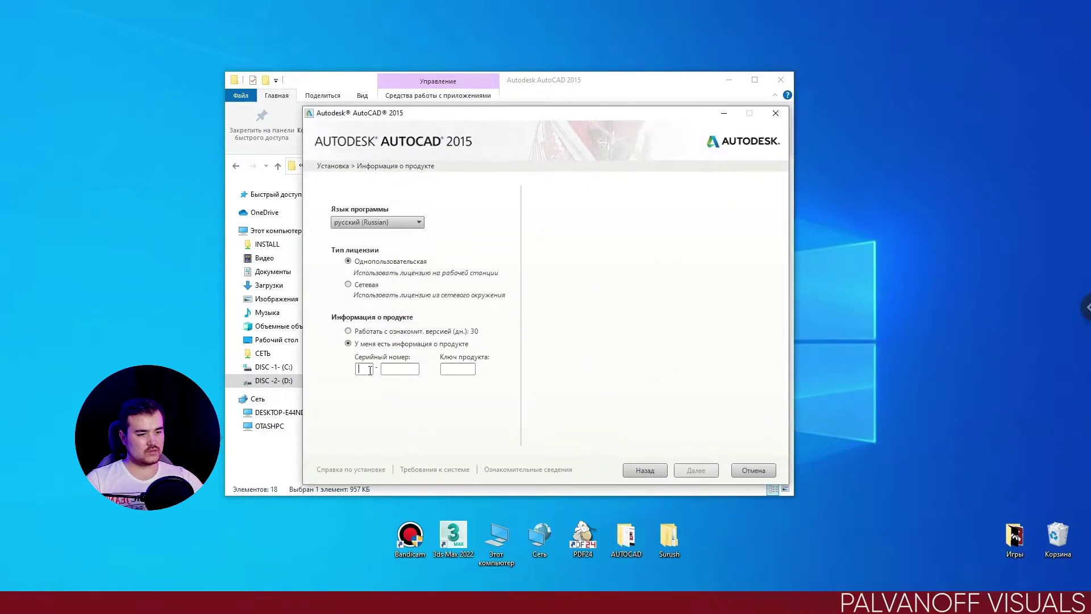
left_click(370, 224)
left_click(352, 236)
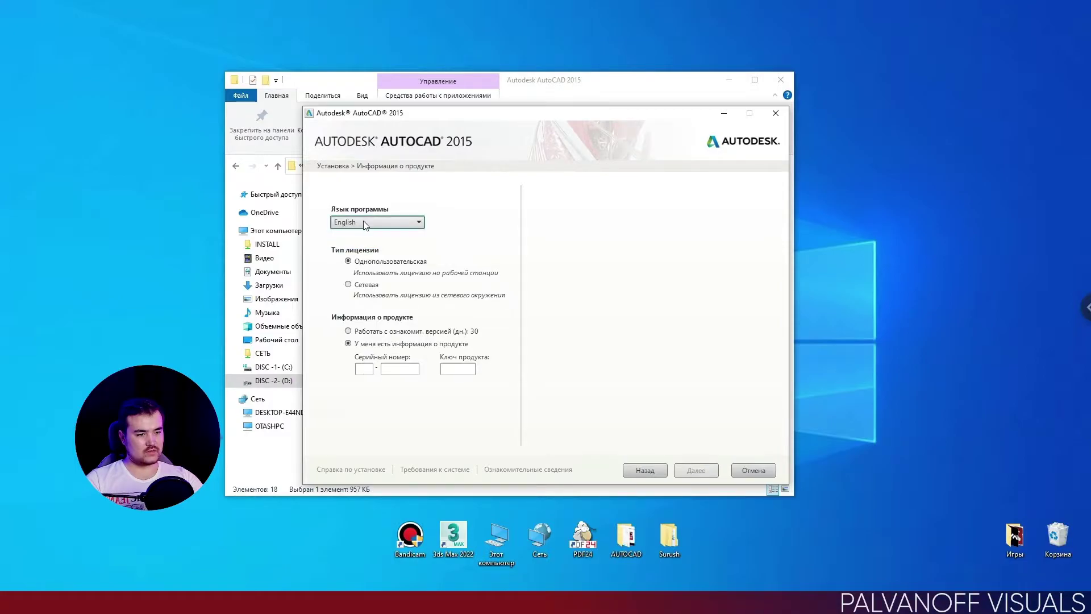
left_click(367, 368)
type("1111")
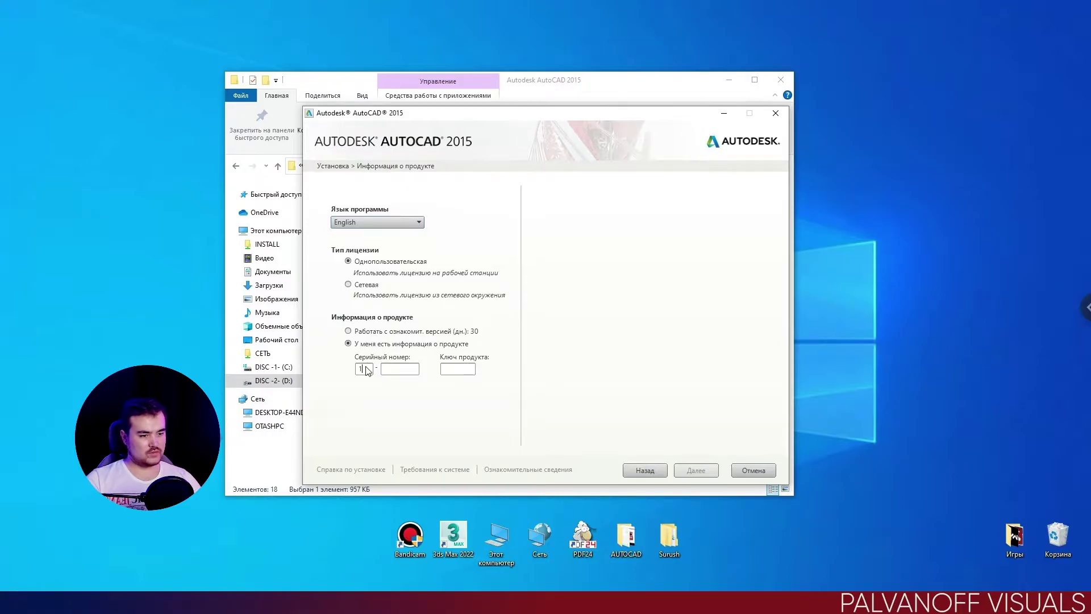
type("1")
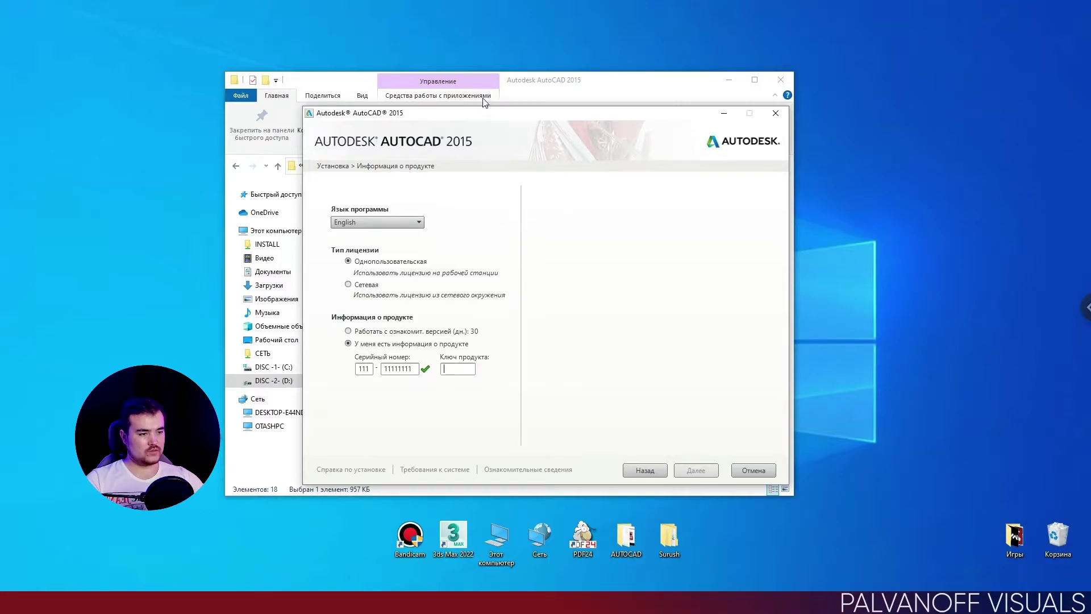
left_click(487, 78)
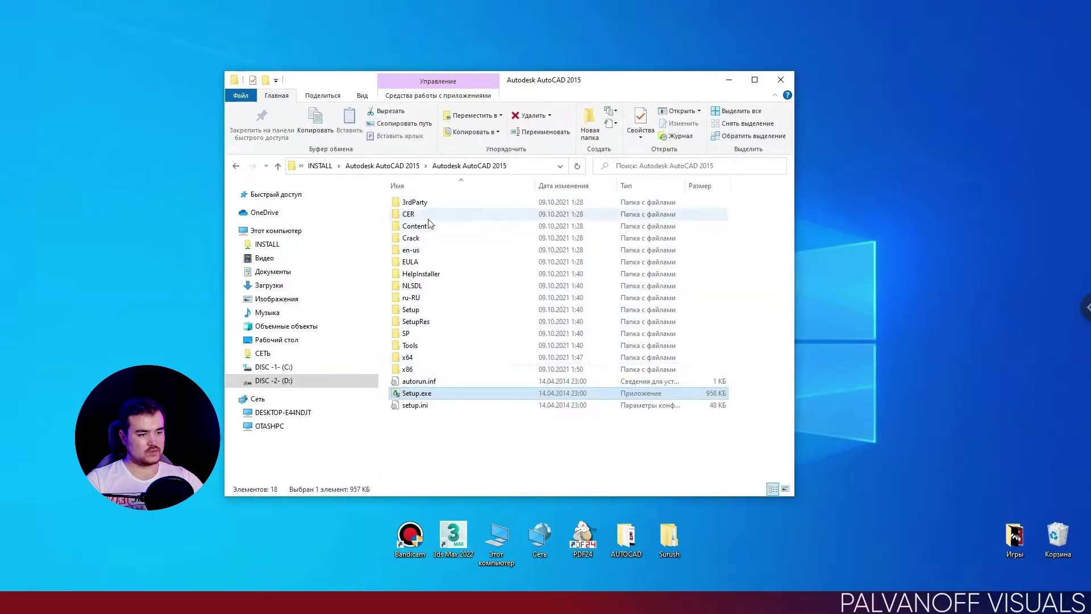
Open Install_&_Activation_Autodesk_2015_v1.0.pdf from the Crack folder and scroll to page 6.
double_click(415, 238)
double_click(435, 203)
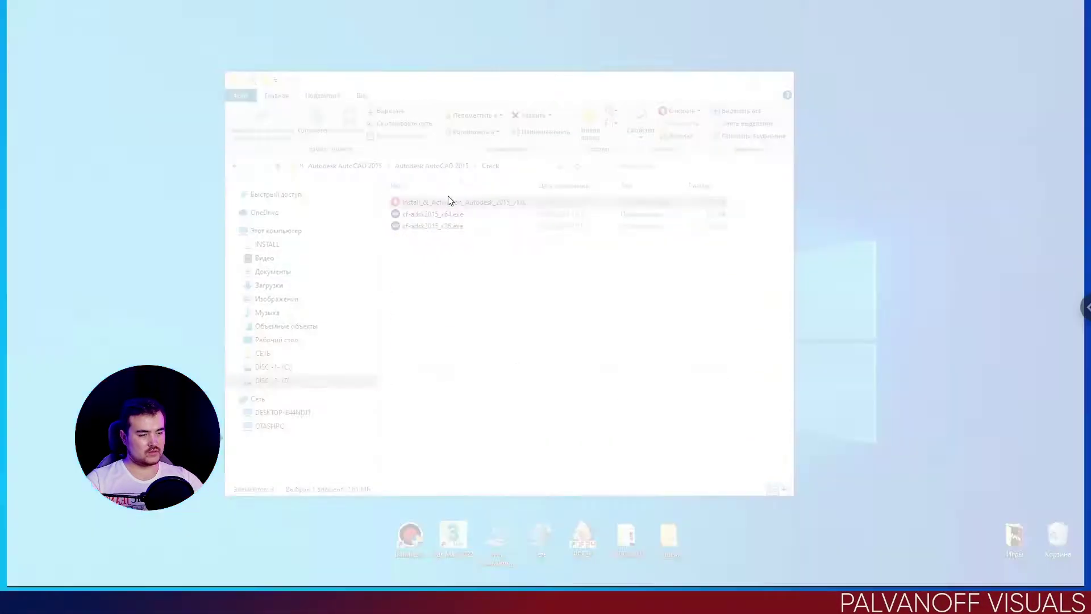
scroll(480, 308, "down", 6)
scroll(487, 302, "down", 6)
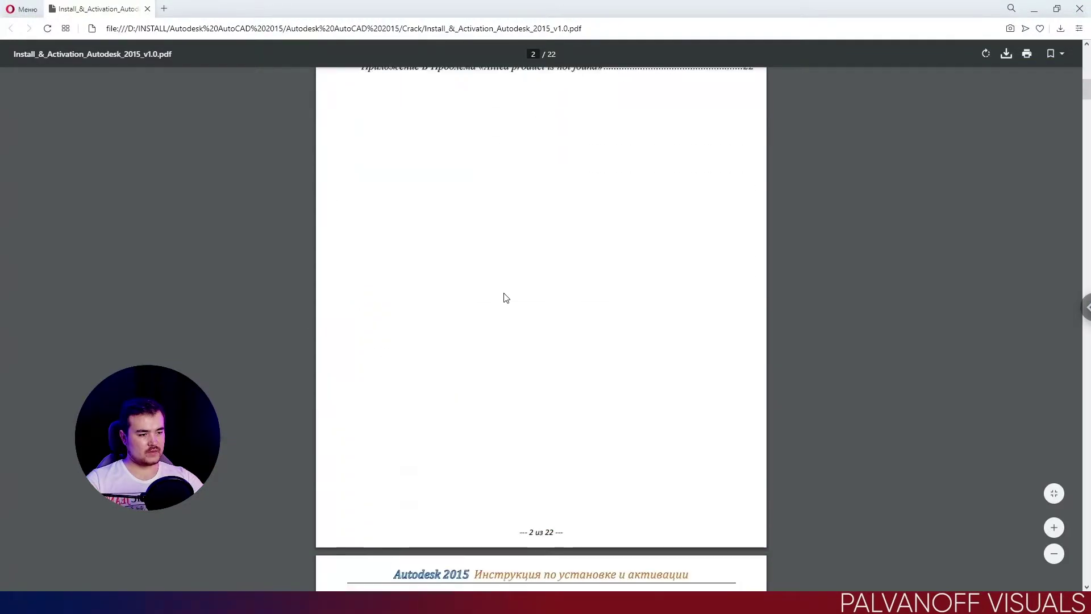
scroll(504, 298, "down", 9)
scroll(520, 290, "down", 4)
scroll(530, 288, "up", 4)
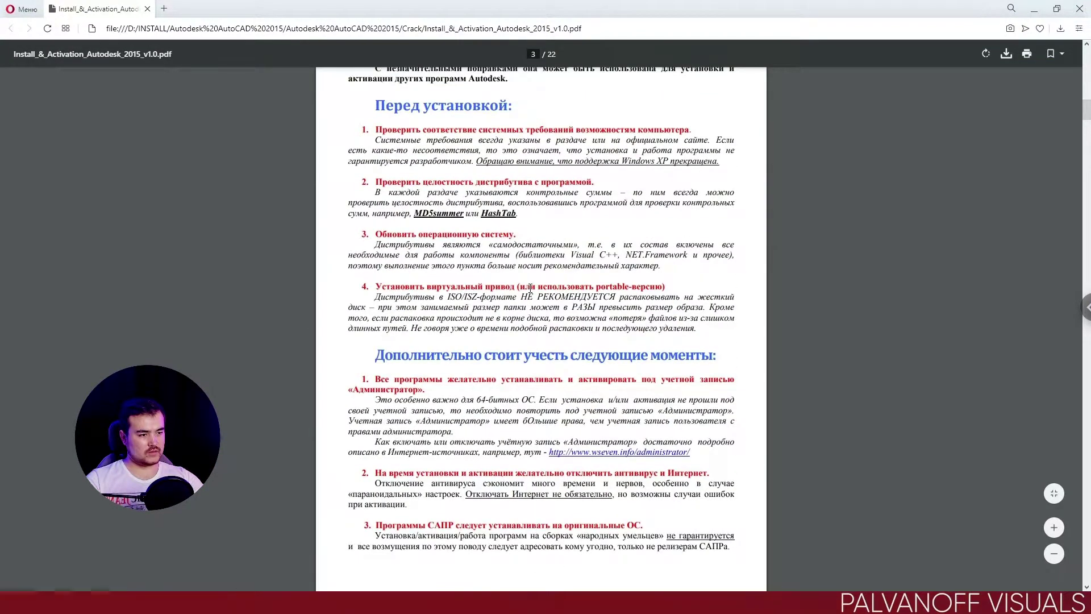
scroll(530, 288, "up", 1)
scroll(530, 288, "down", 6)
scroll(530, 288, "down", 5)
scroll(531, 287, "down", 9)
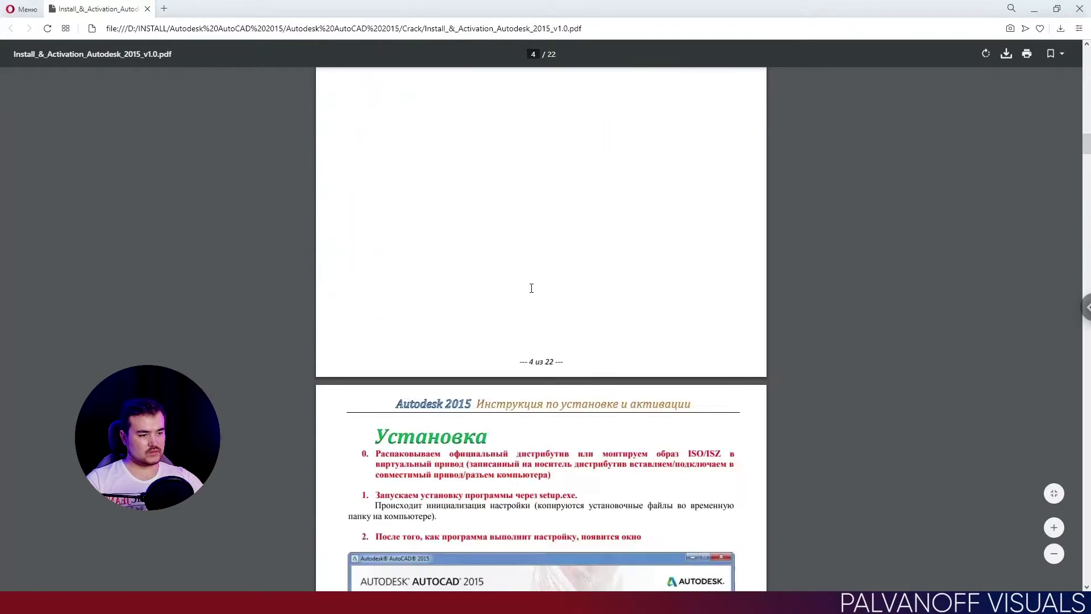
scroll(531, 287, "down", 5)
scroll(533, 292, "down", 8)
scroll(533, 291, "down", 10)
scroll(531, 293, "down", 3)
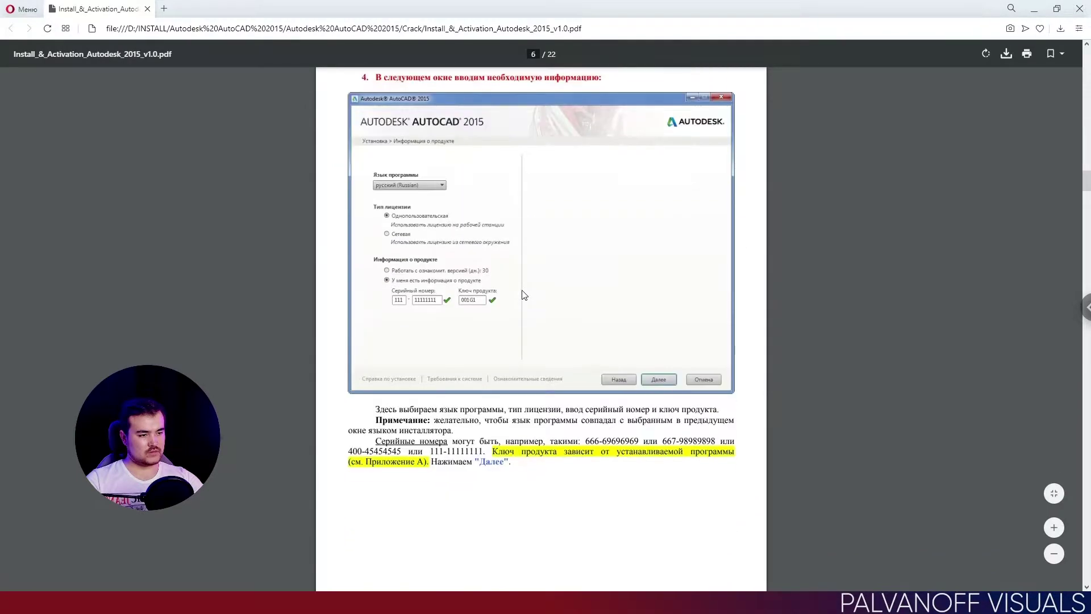
scroll(526, 296, "up", 1)
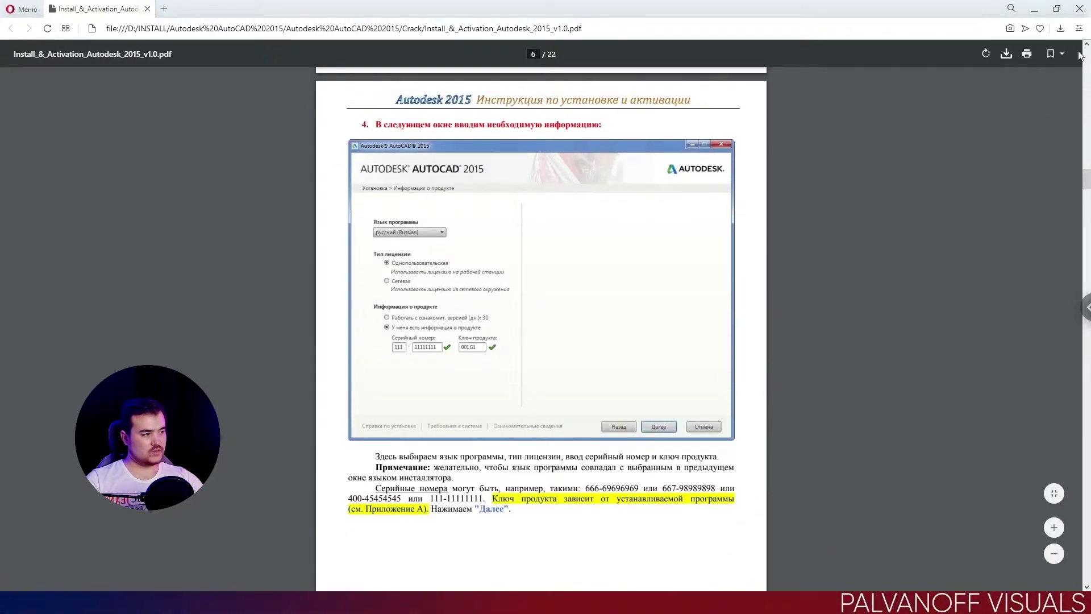
Close the PDF, enter the product key, and continue to the configuration page.
left_click(1078, 9)
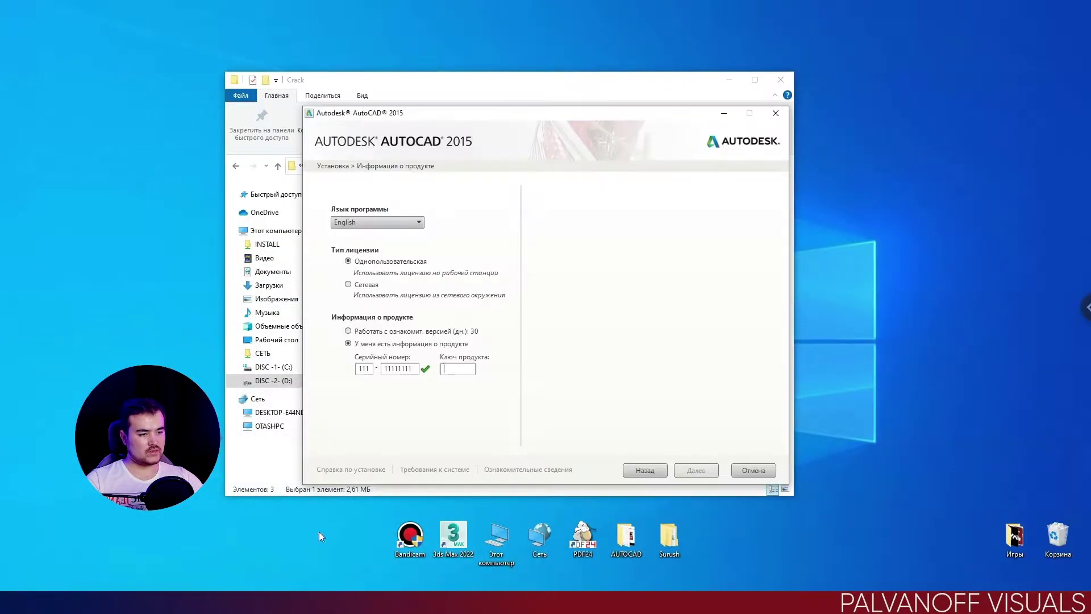
type("001G")
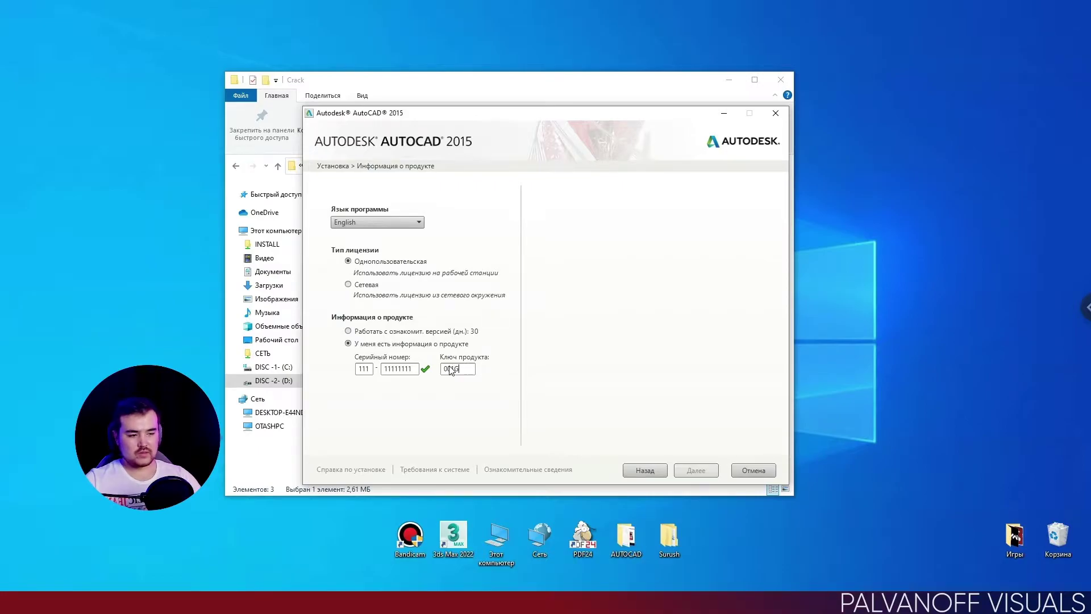
type("1")
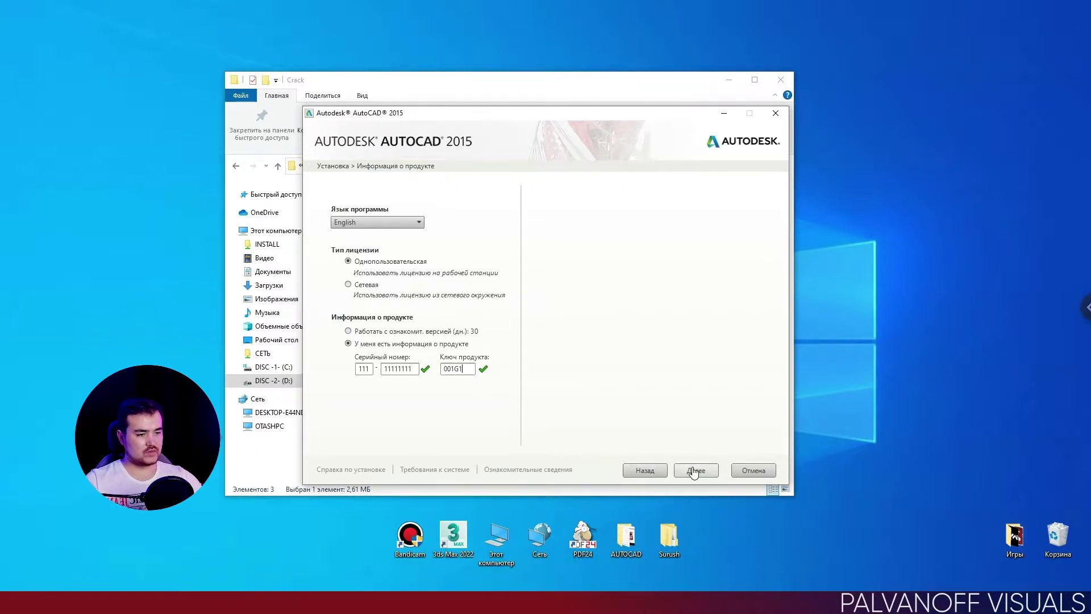
left_click(696, 470)
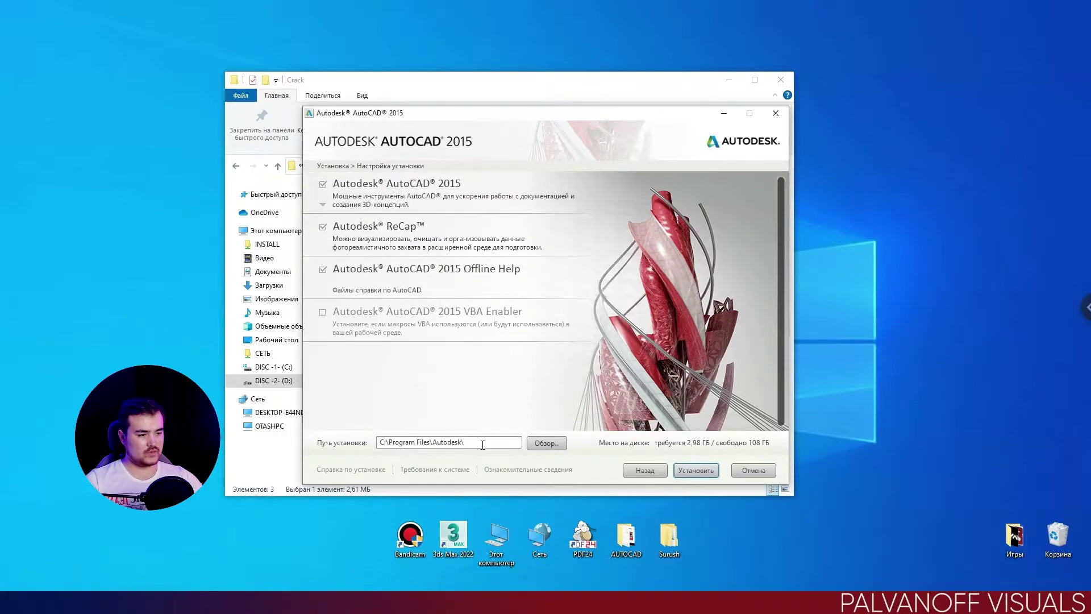
Install the selected components and wait for setup to report success.
left_click(696, 470)
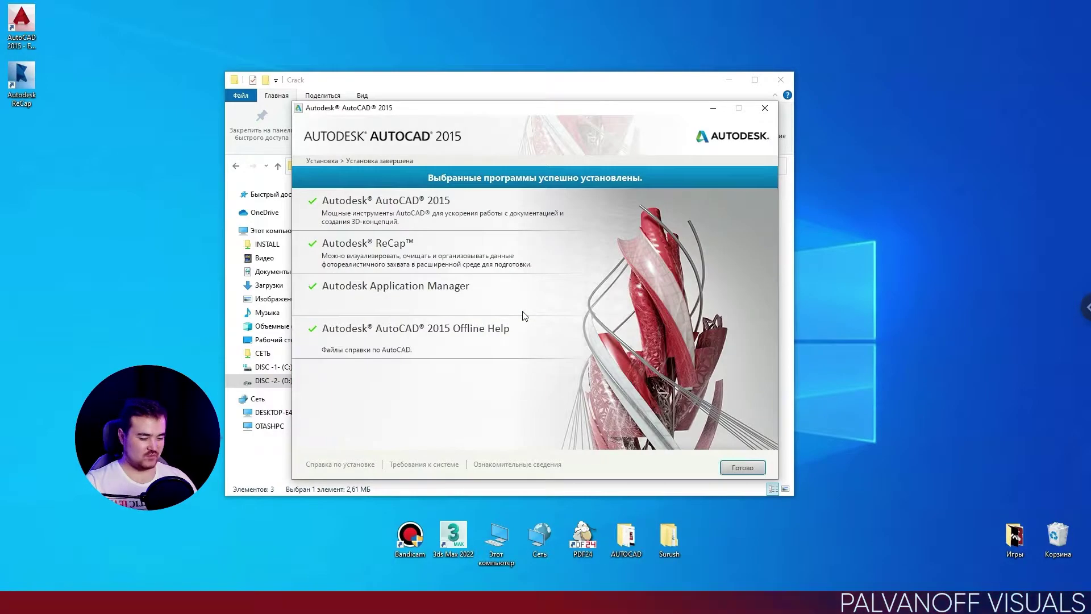
Finish the installer, decline the restart, and select the xf-adsk2015_x64.exe keygen.
left_click(742, 471)
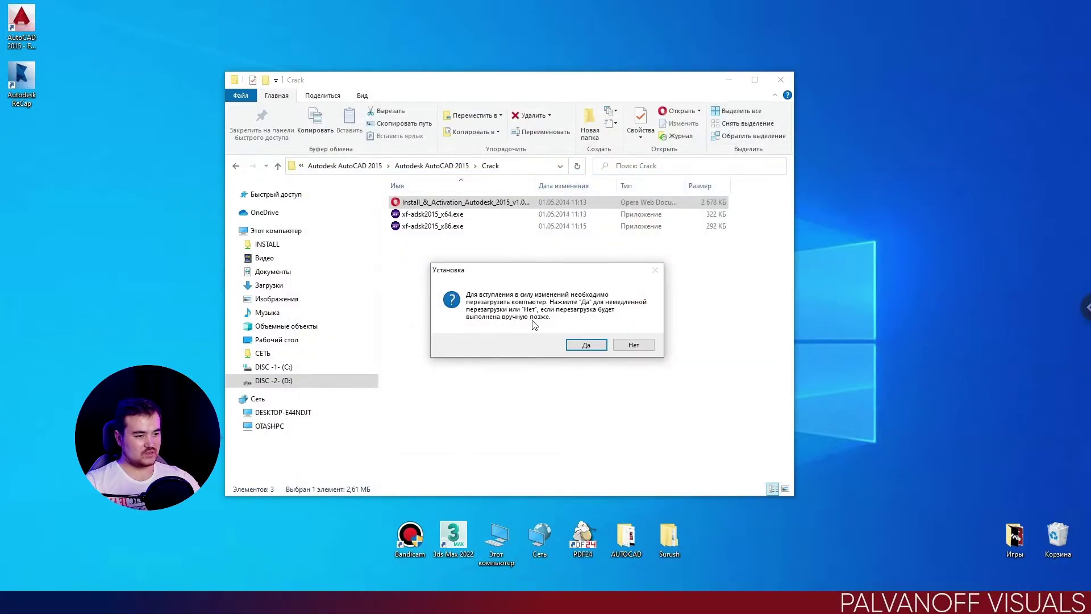
left_click(633, 345)
left_click(520, 295)
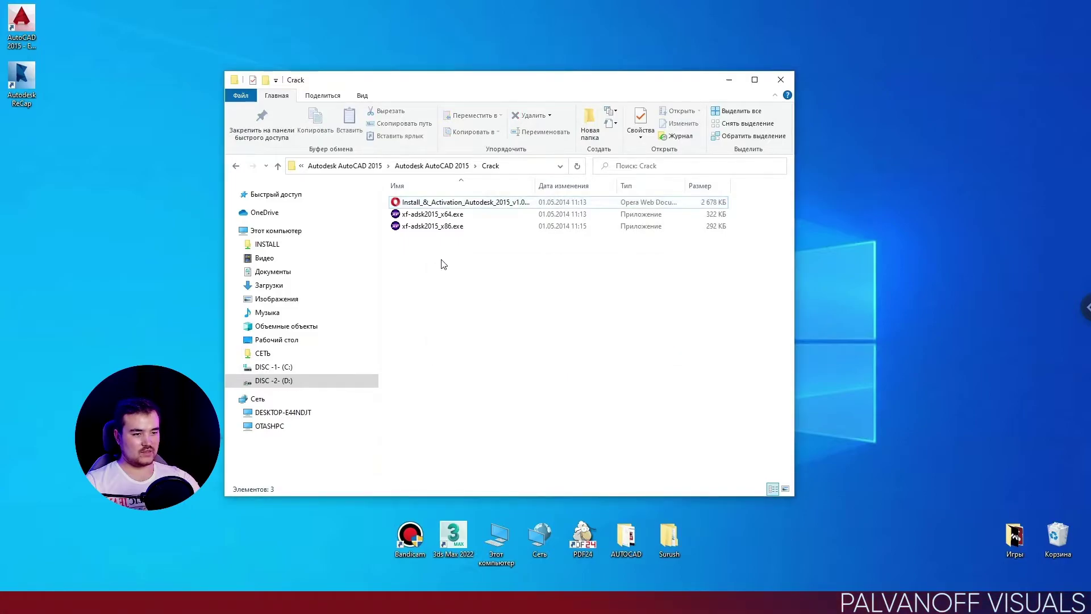
left_click(436, 217)
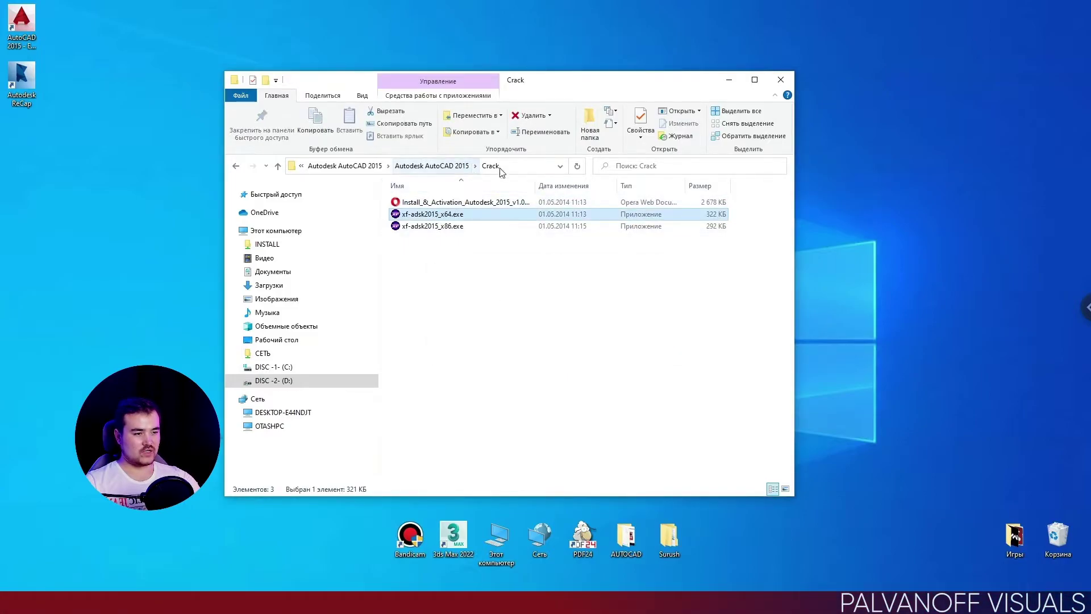
Run the 64-bit X-Force keygen as administrator, start AutoCAD 2015, and always reassociate DWG files.
left_click(430, 227)
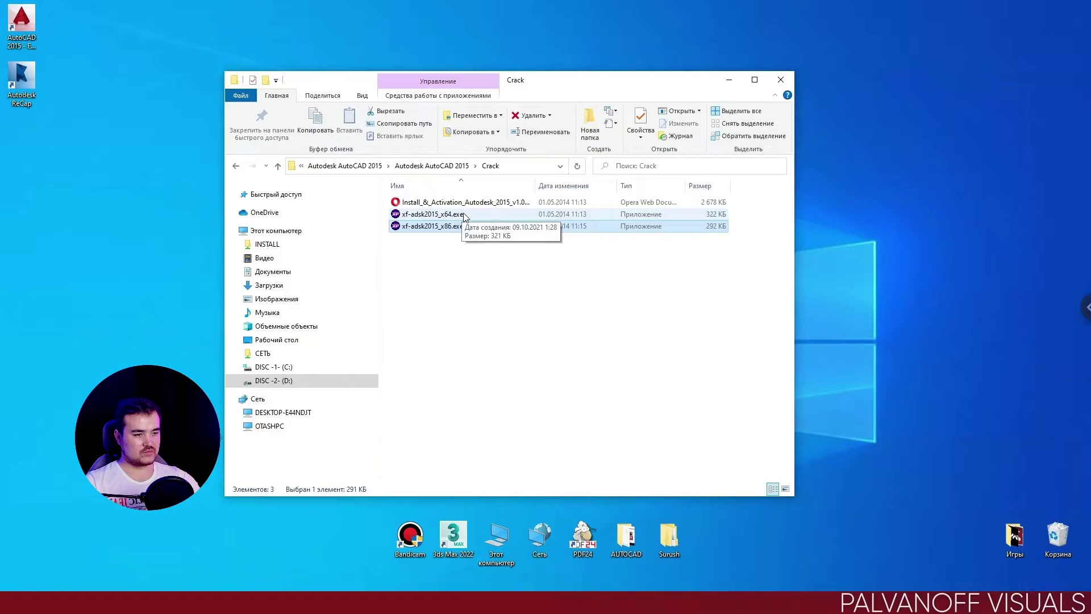
right_click(464, 215)
left_click(489, 250)
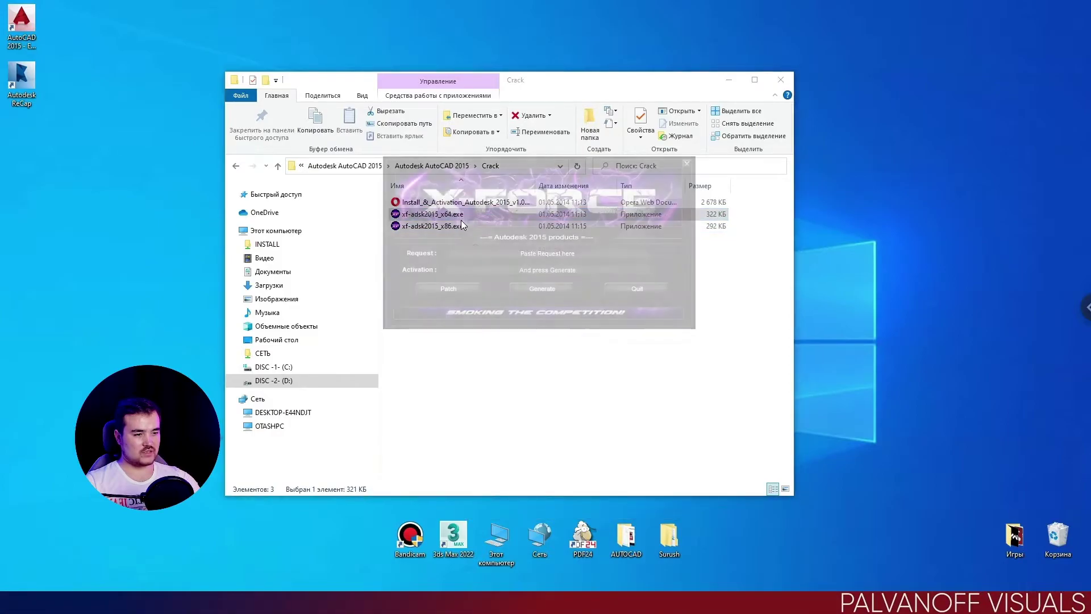
left_click_drag(509, 170, 182, 223)
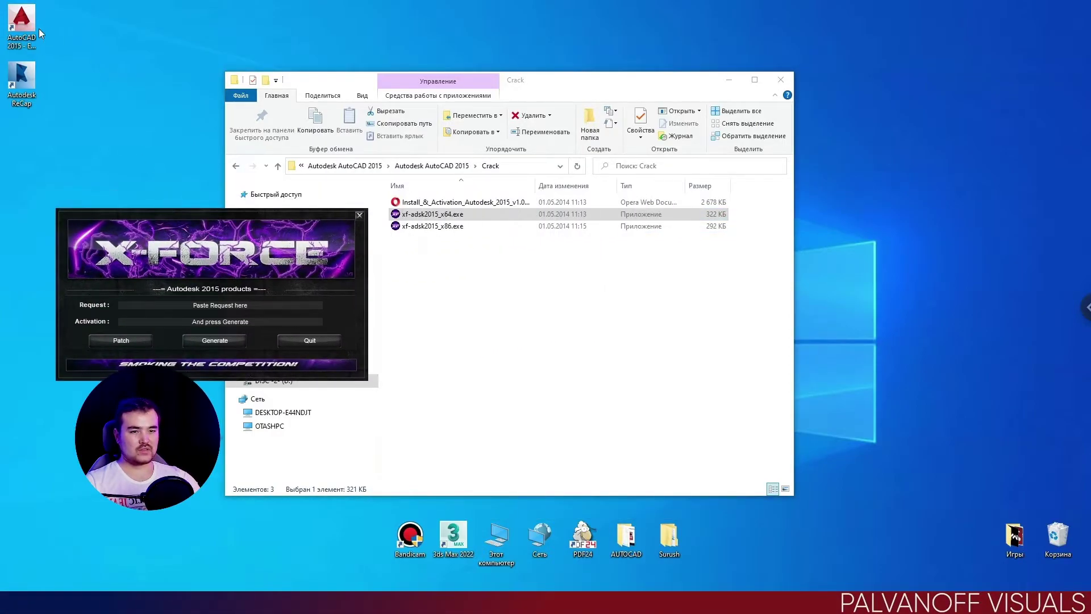
left_click(728, 81)
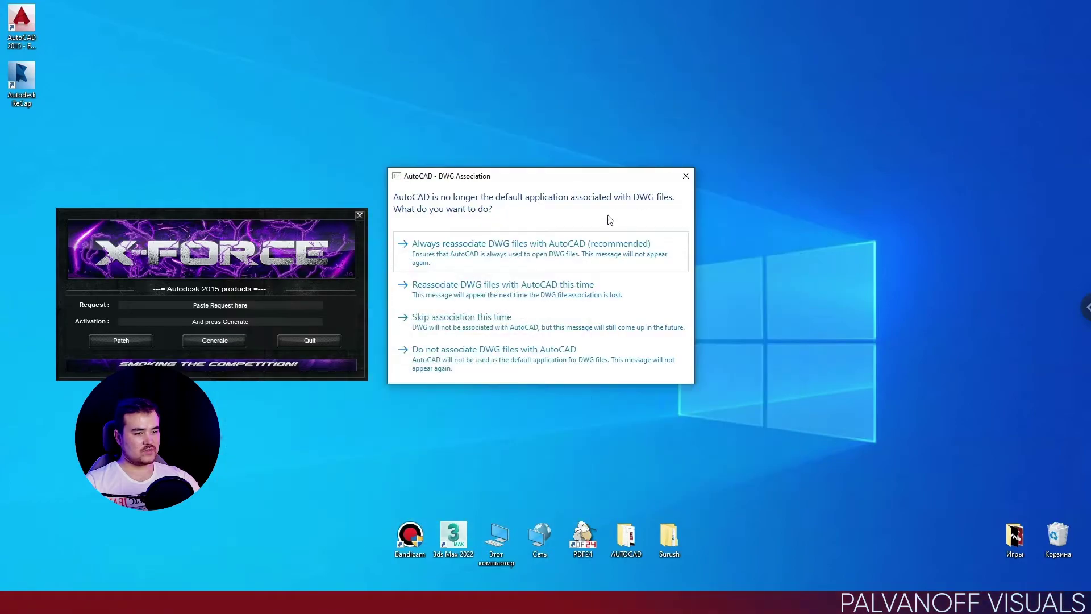
left_click(534, 256)
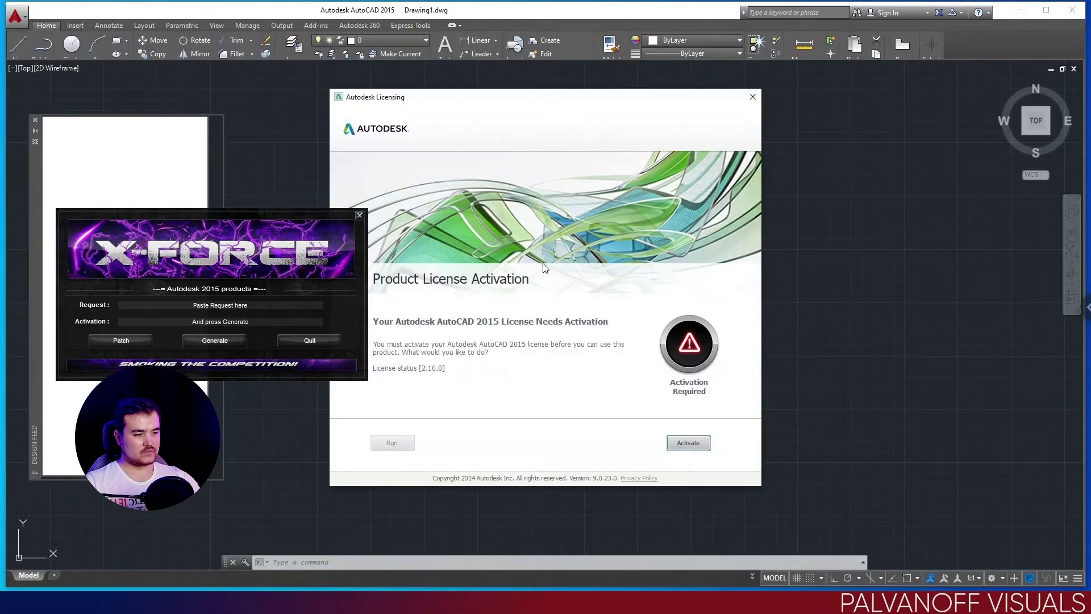
Back out of the rejected online activation and reopen the Product License Activation Options page.
left_click(688, 442)
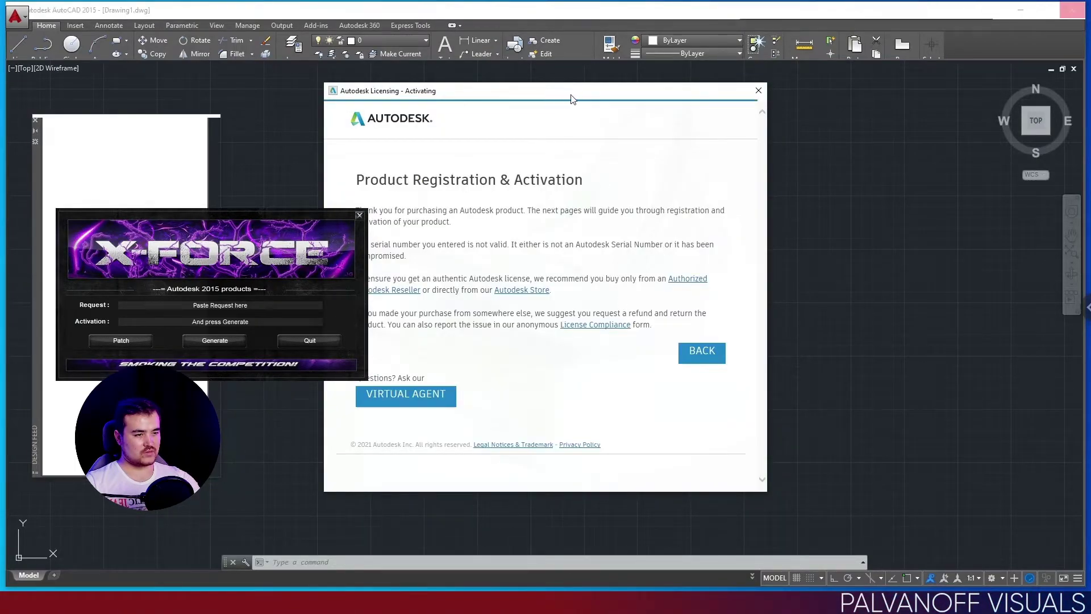
left_click_drag(572, 91, 639, 85)
left_click(754, 350)
left_click(585, 365)
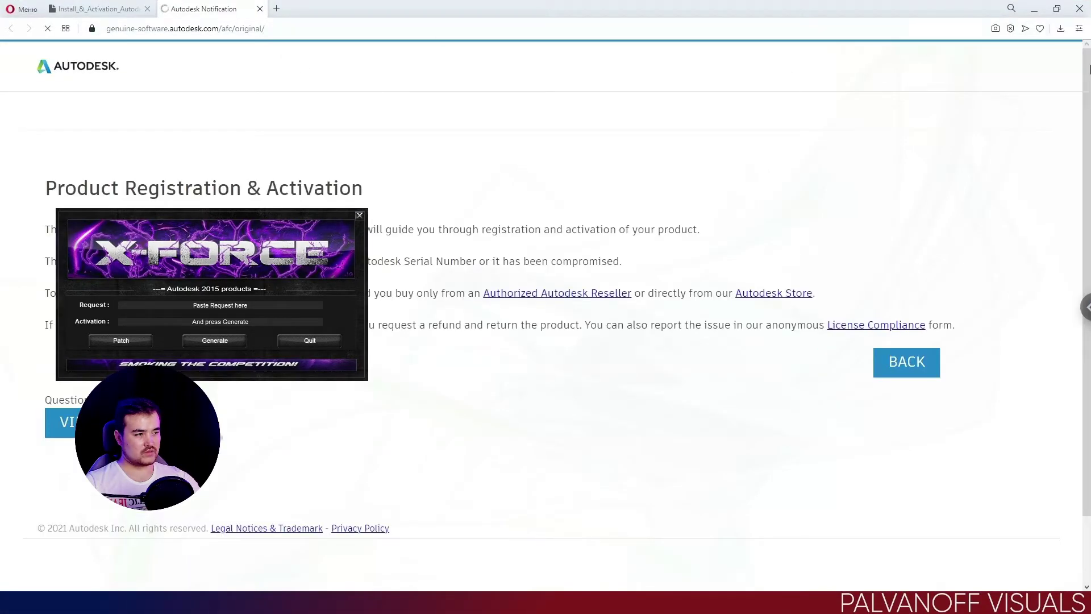
left_click(1034, 9)
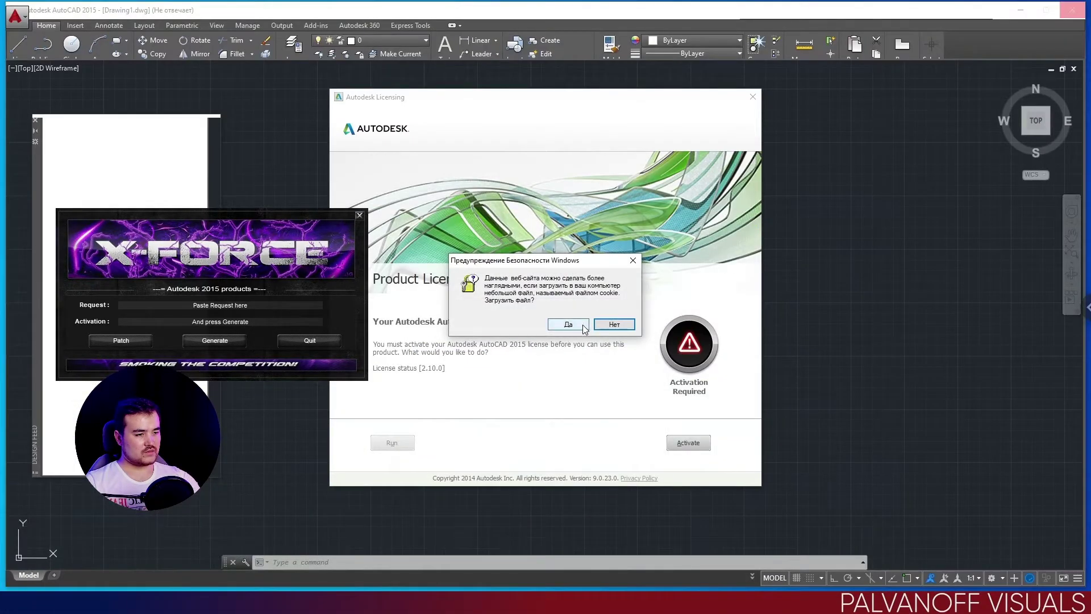
left_click(568, 325)
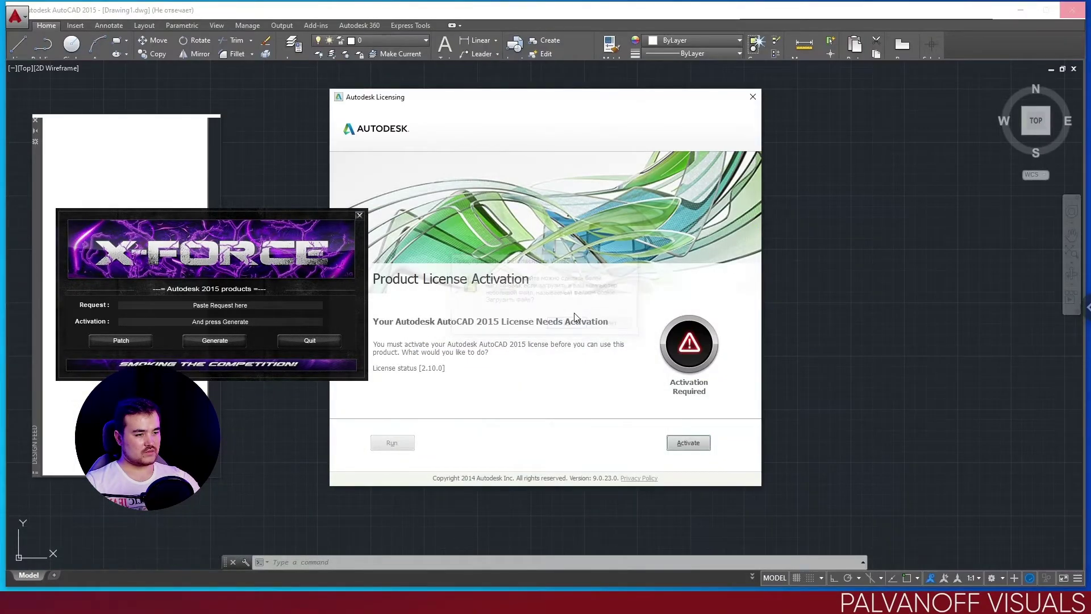
left_click(688, 442)
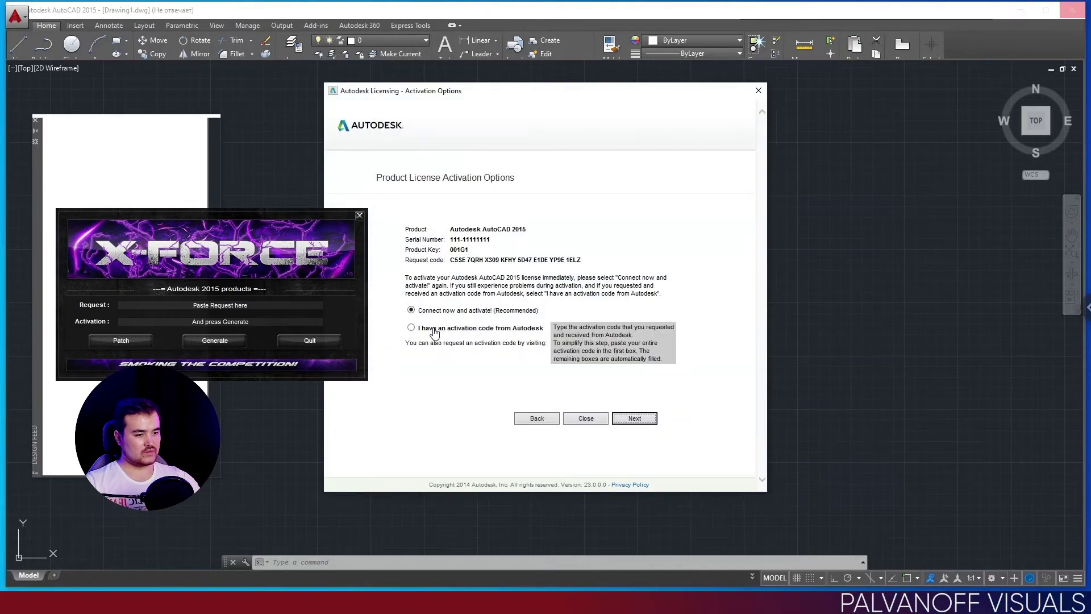
Choose 'I have an activation code', copy the request code into X-Force, and patch.
left_click(430, 327)
mouse_move(287, 226)
left_mouse_down()
mouse_move(258, 175)
mouse_move(259, 153)
left_mouse_up()
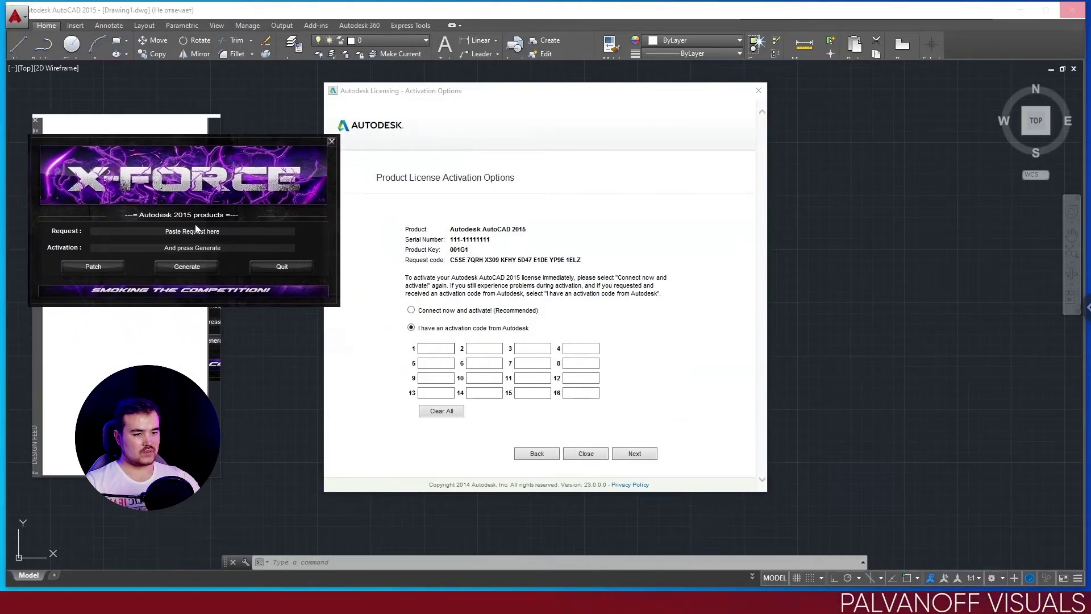
left_click_drag(450, 259, 591, 264)
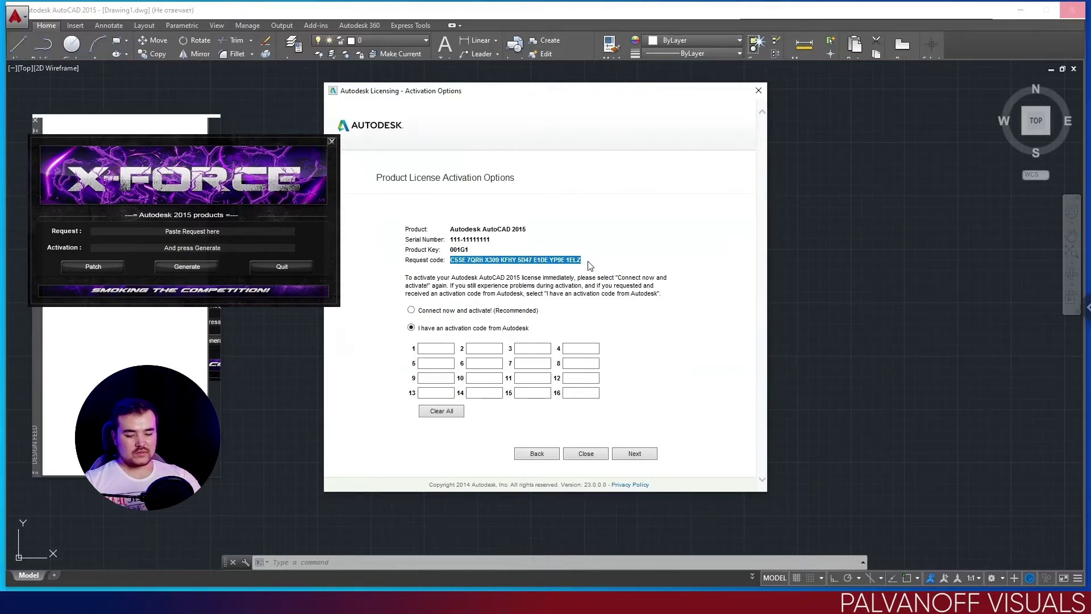
key("ctrl+c")
left_click(171, 231)
key("ctrl+v")
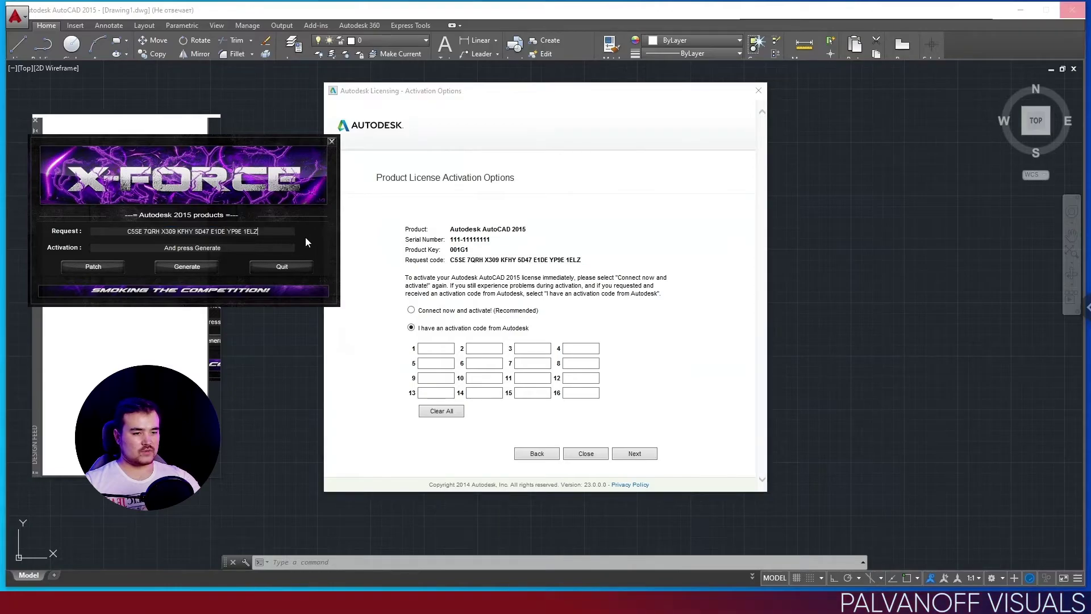
left_click(93, 266)
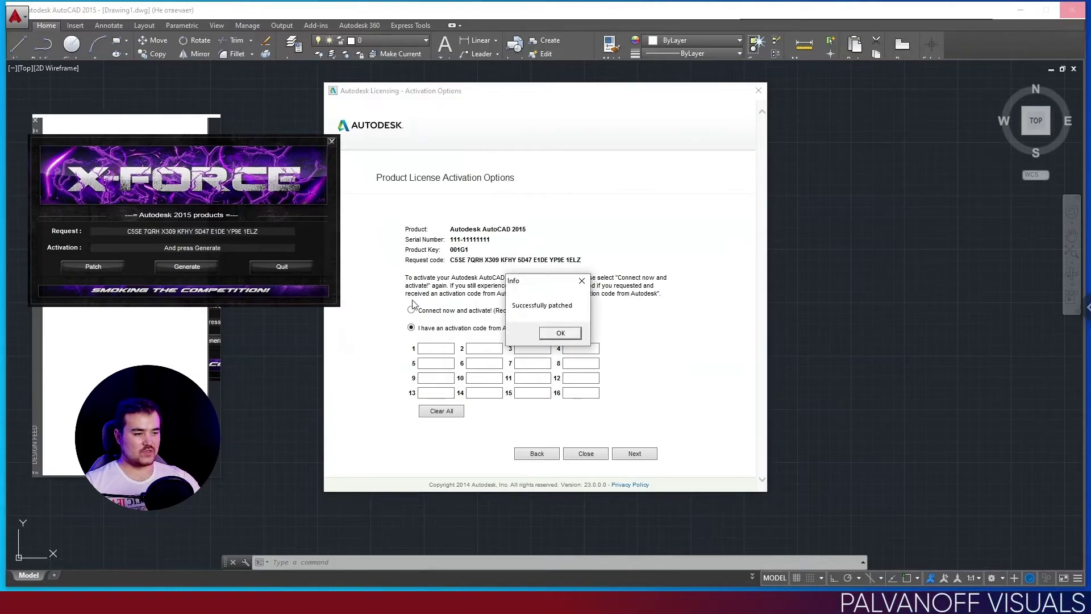
left_click(562, 332)
Generate the activation code, paste it into the activation fields, and submit it.
left_click(176, 267)
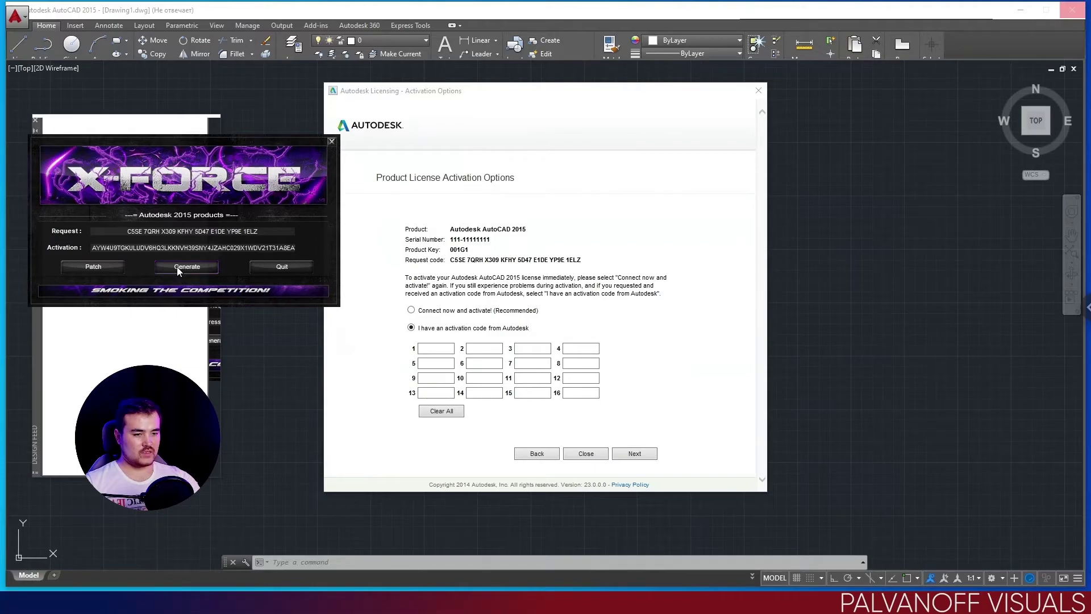
left_click(177, 267)
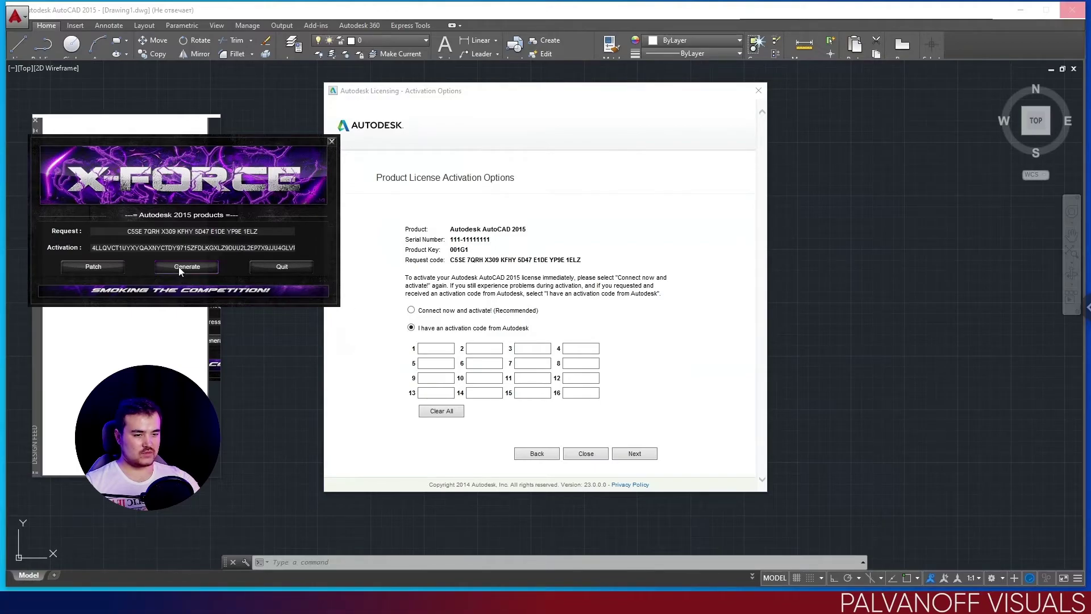
left_click(183, 267)
double_click(195, 247)
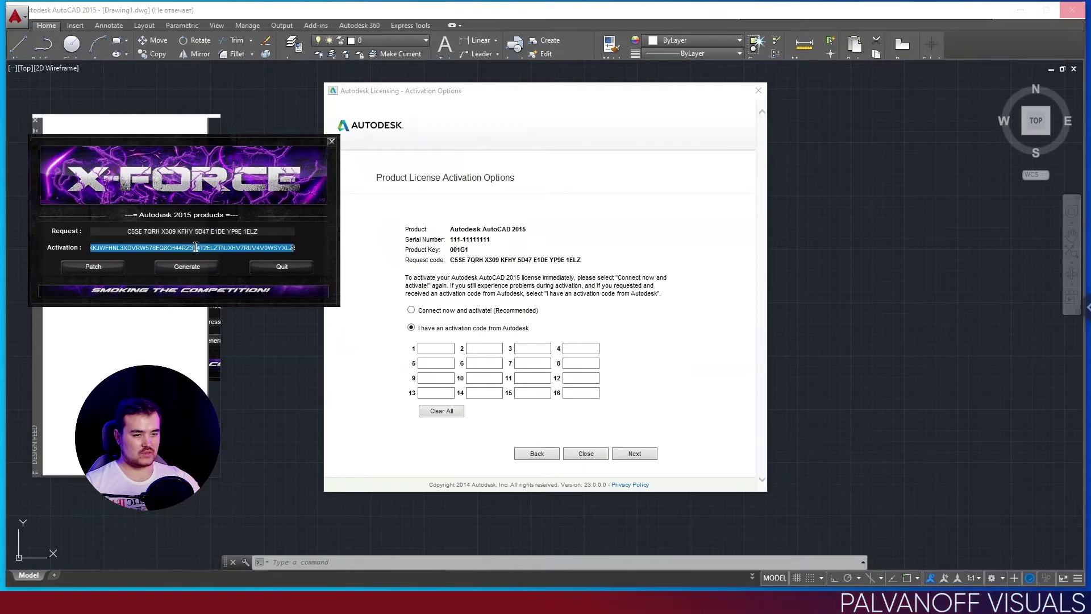
left_click(429, 348)
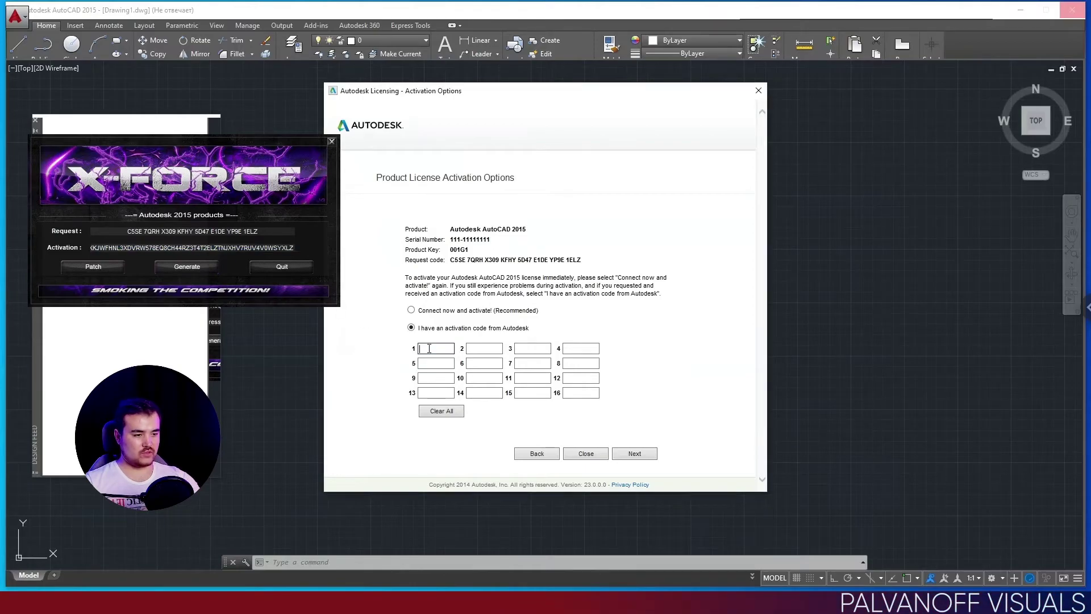
key("ctrl+v")
left_click_drag(529, 393, 513, 395)
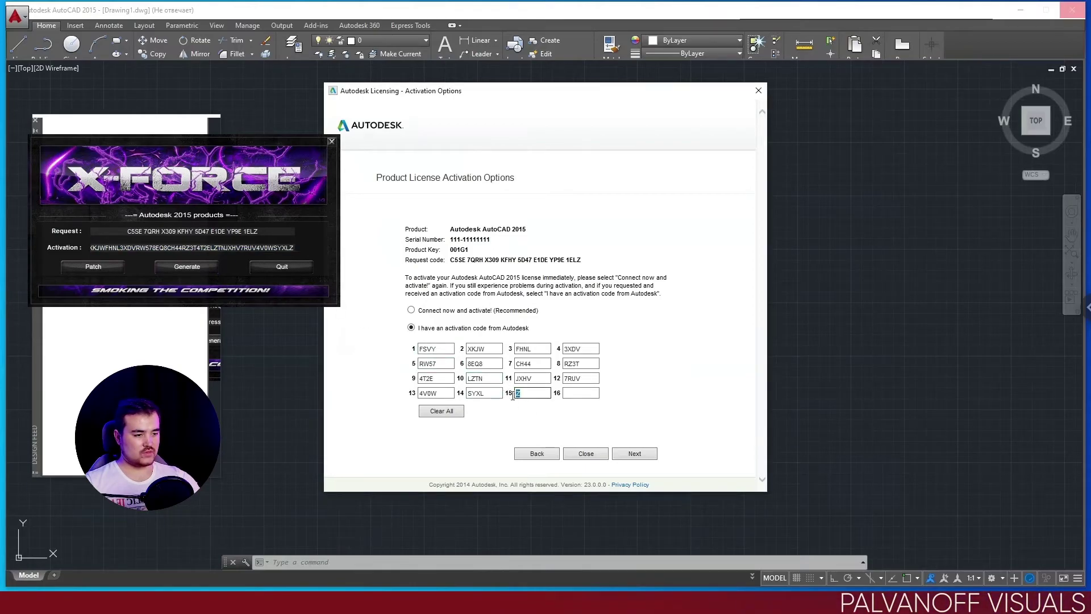
left_click(628, 453)
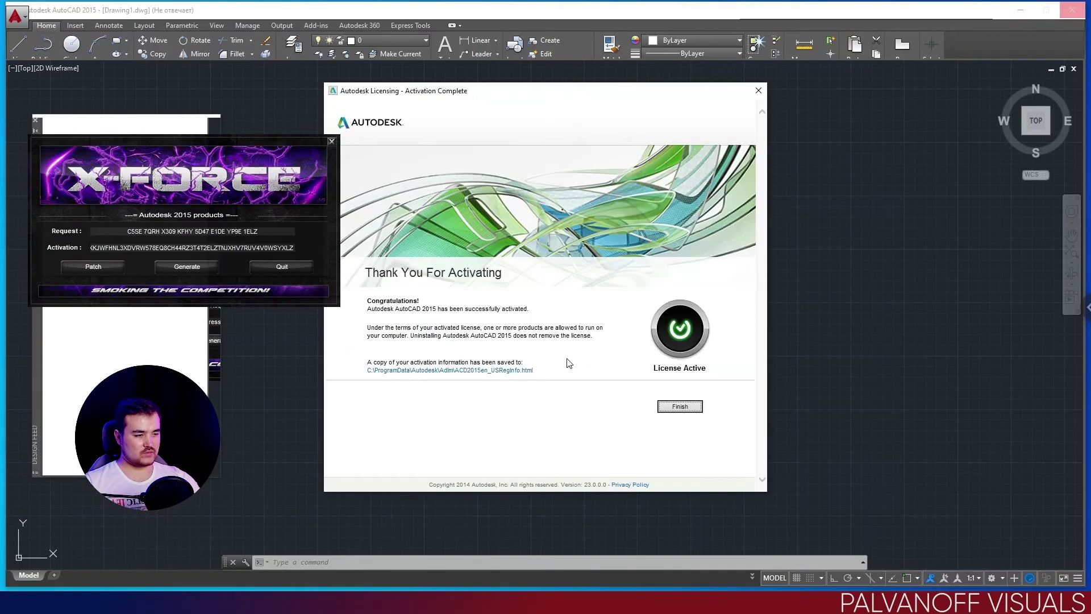
Close the activation complete window and quit the X-Force keygen.
left_click(679, 407)
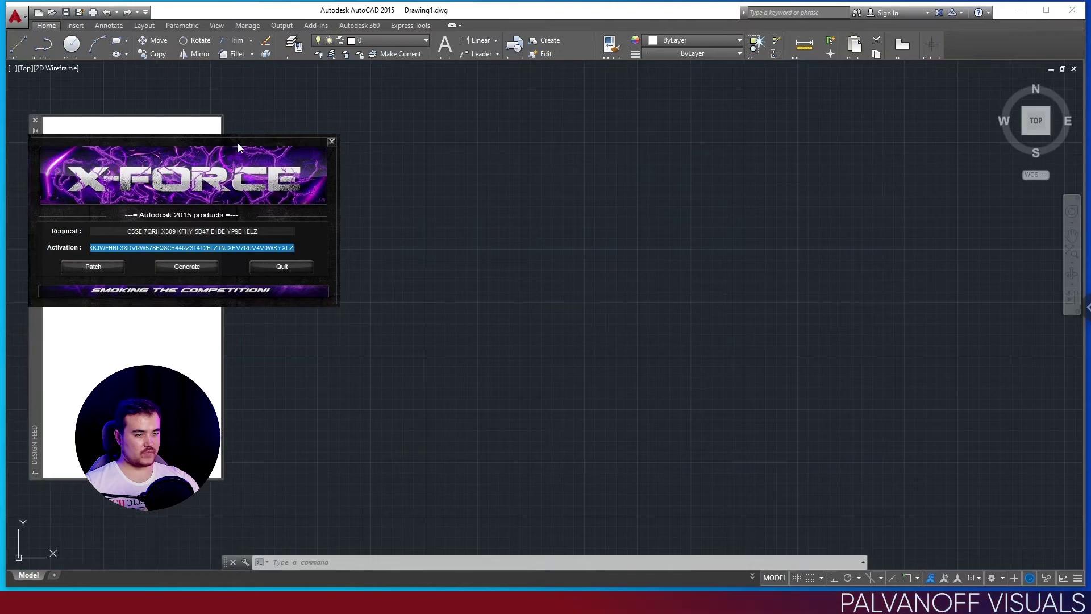
left_click_drag(237, 147, 557, 170)
left_click(591, 295)
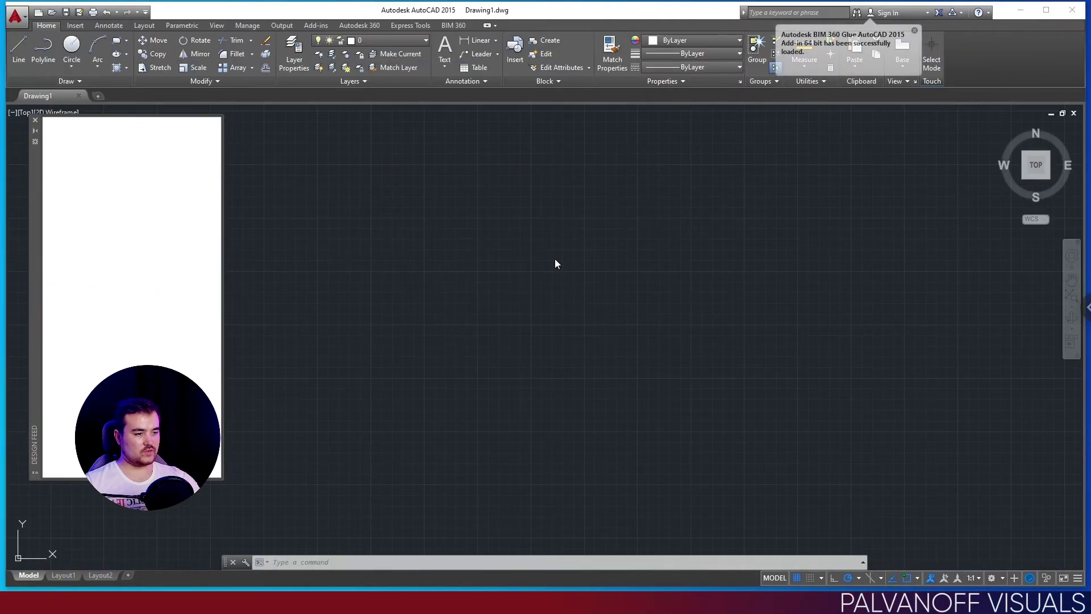
Close the Design Feed panel and hardware acceleration notice, then maximise AutoCAD on Drawing1.
left_click(37, 121)
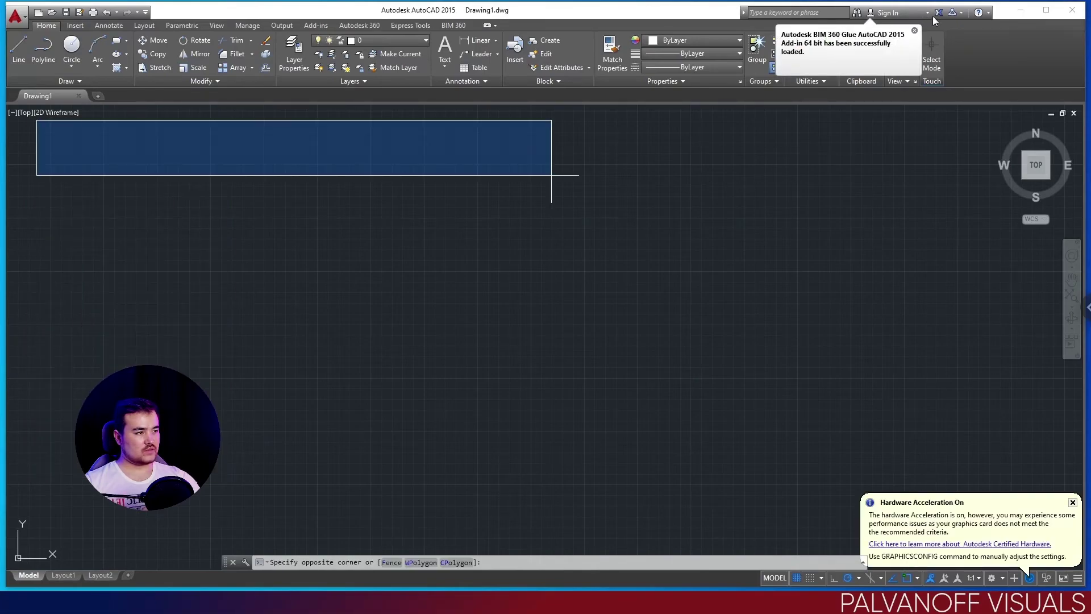
left_click(638, 124)
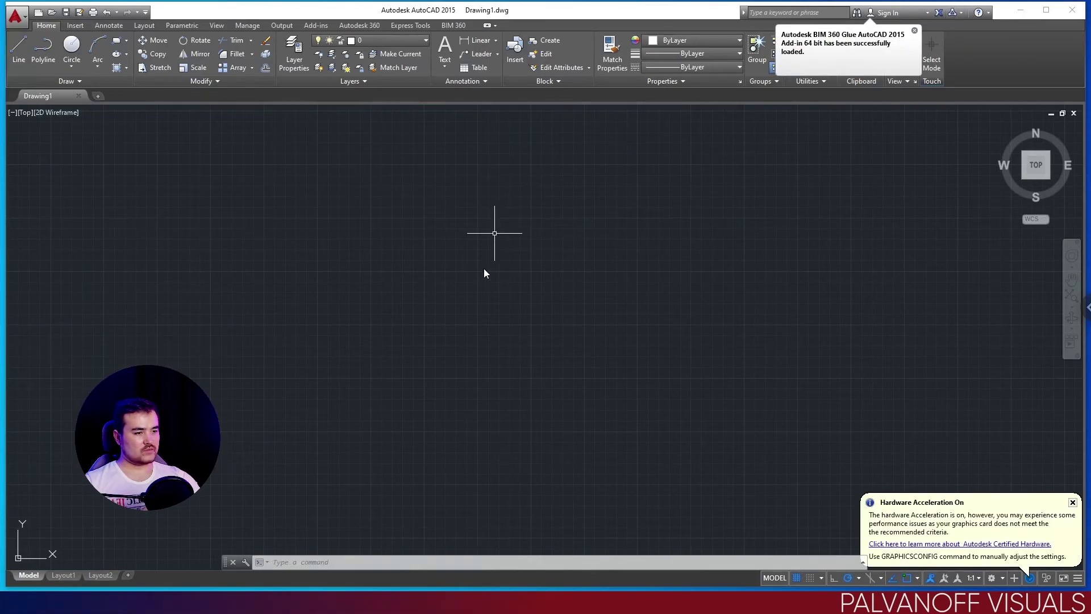
left_click(1072, 502)
left_click(633, 265)
left_click(476, 296)
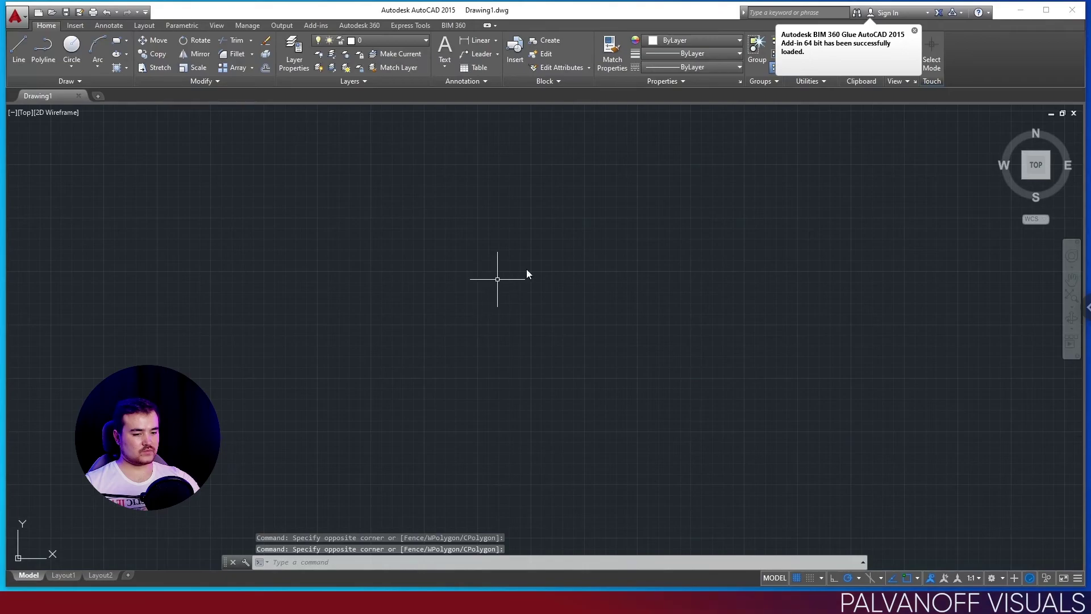
left_click(1047, 10)
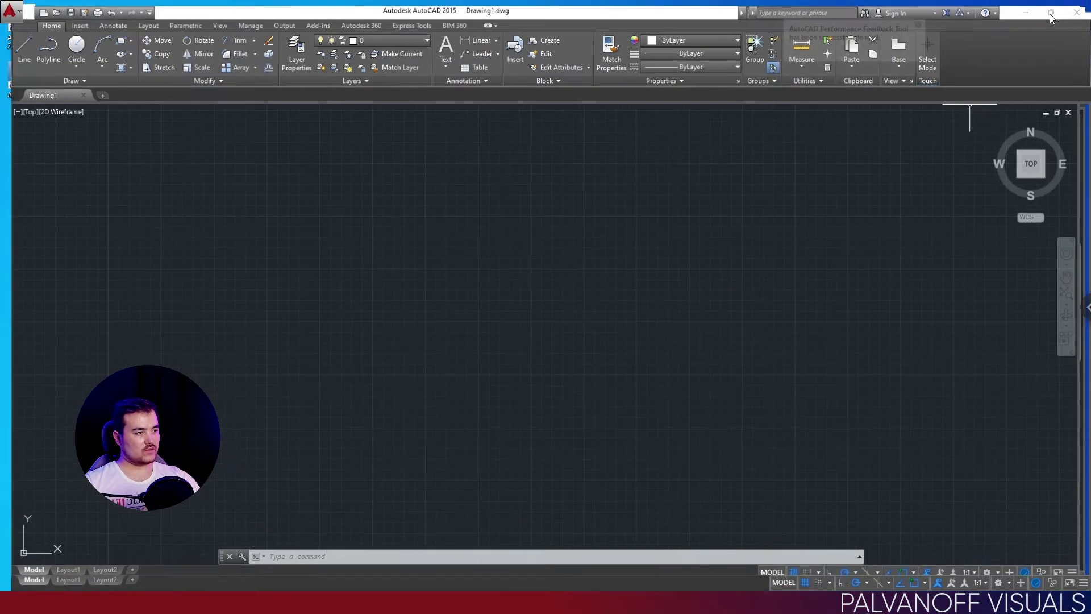
Minimise AutoCAD 2015 and refresh the Windows desktop three times via its context menu.
left_click(1028, 9)
right_click(501, 199)
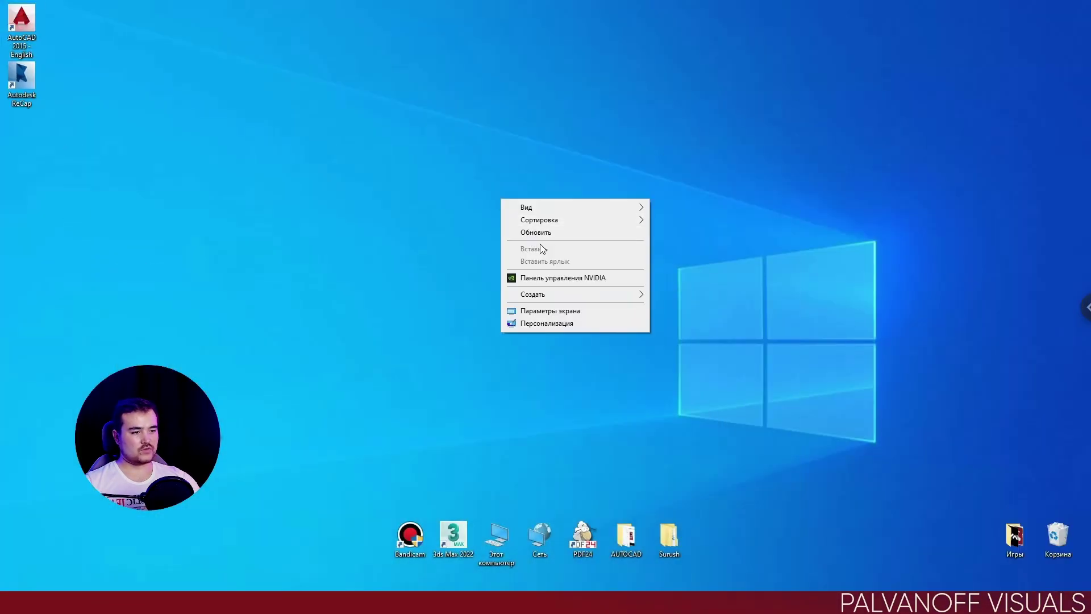
left_click(539, 236)
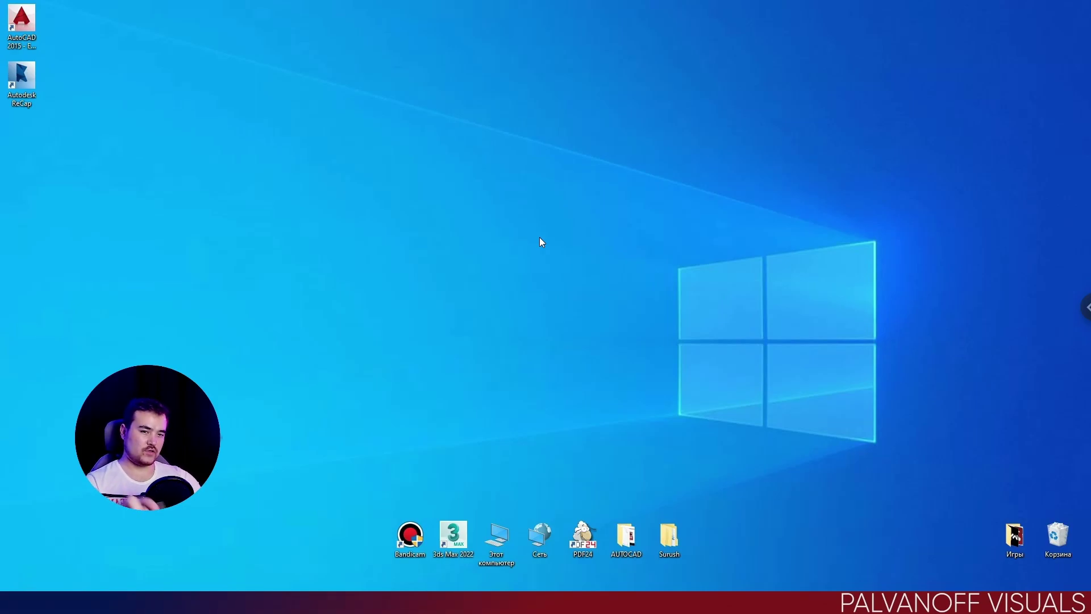
right_click(404, 225)
left_click(433, 254)
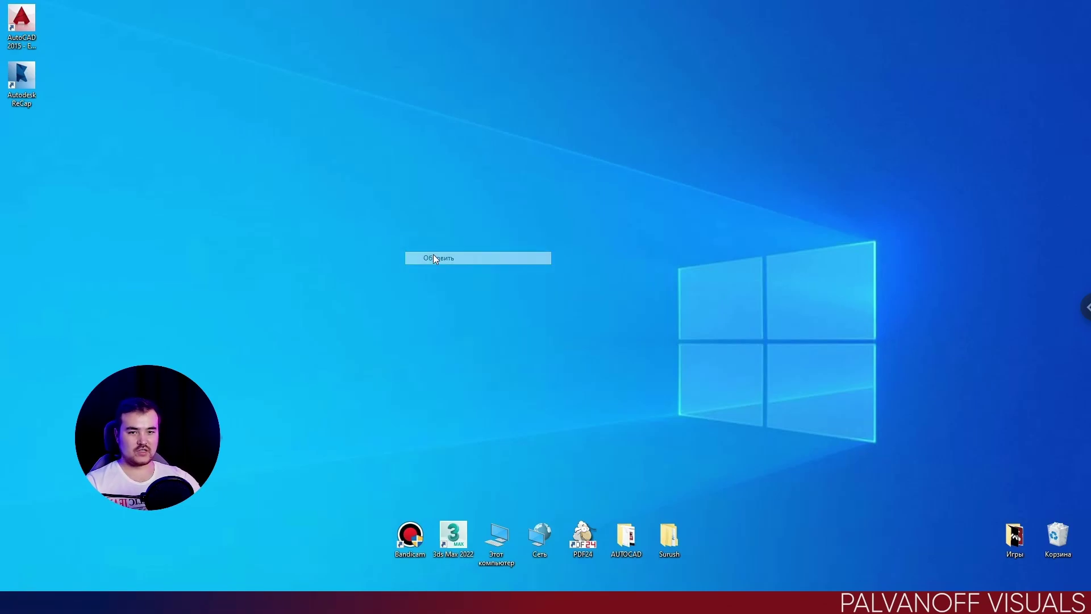
right_click(360, 140)
left_click(385, 172)
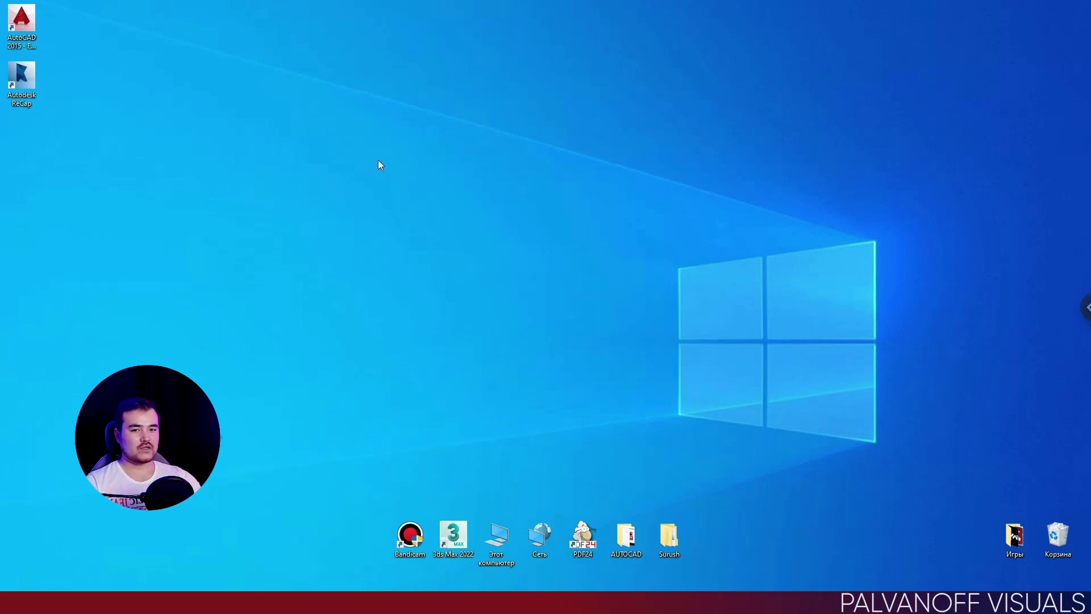